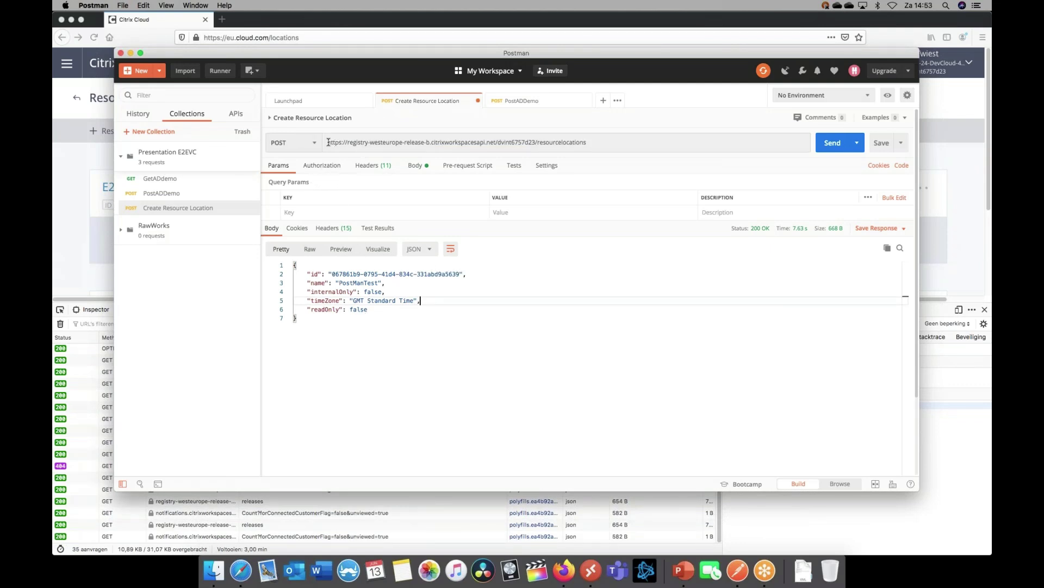
Copy the request URL and inspect the captured request's headers in Firefox
{"action": "left_click_drag", "start_coordinate": [327, 142], "coordinate": [586, 142]}
{"action": "key", "text": "Right"}
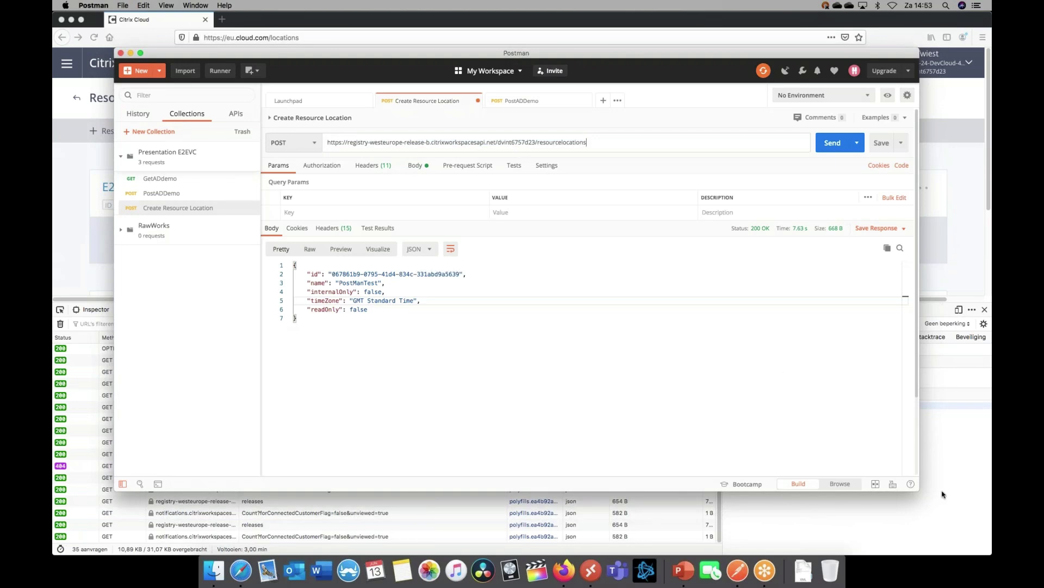
{"action": "left_click", "coordinate": [943, 494]}
{"action": "left_click", "coordinate": [754, 337]}
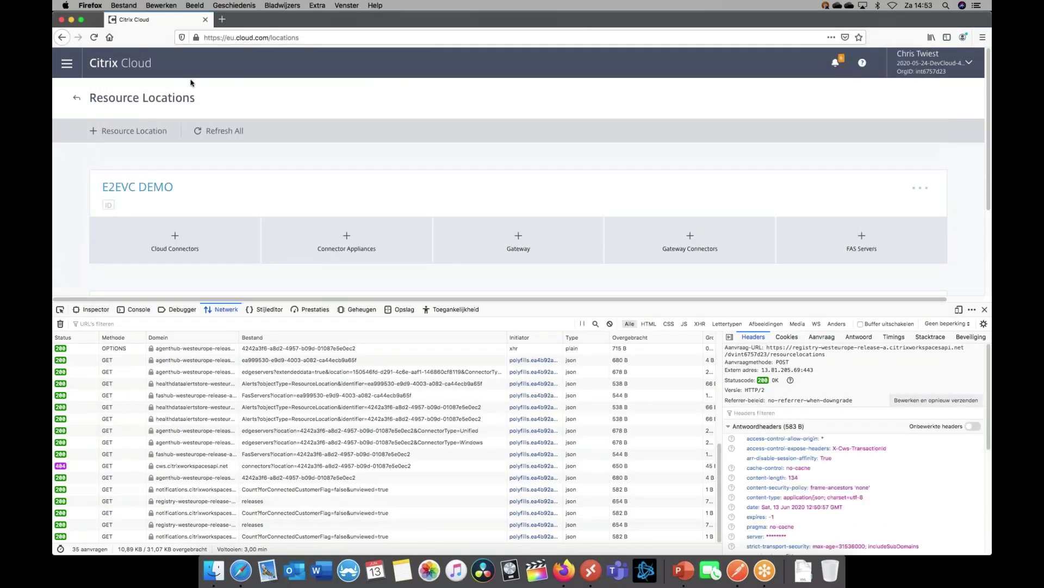
{"action": "scroll", "coordinate": [198, 163], "scroll_direction": "down", "scroll_amount": 2}
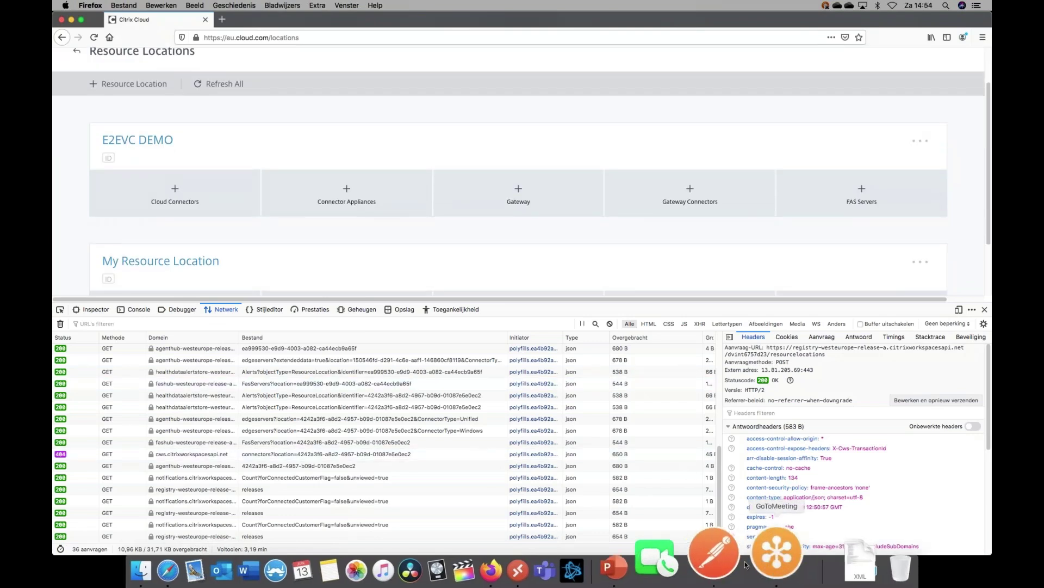
Review the Headers and the PostManTest body, then resend Create Resource Location and get 401 Unauthorized
{"action": "left_click", "coordinate": [717, 556]}
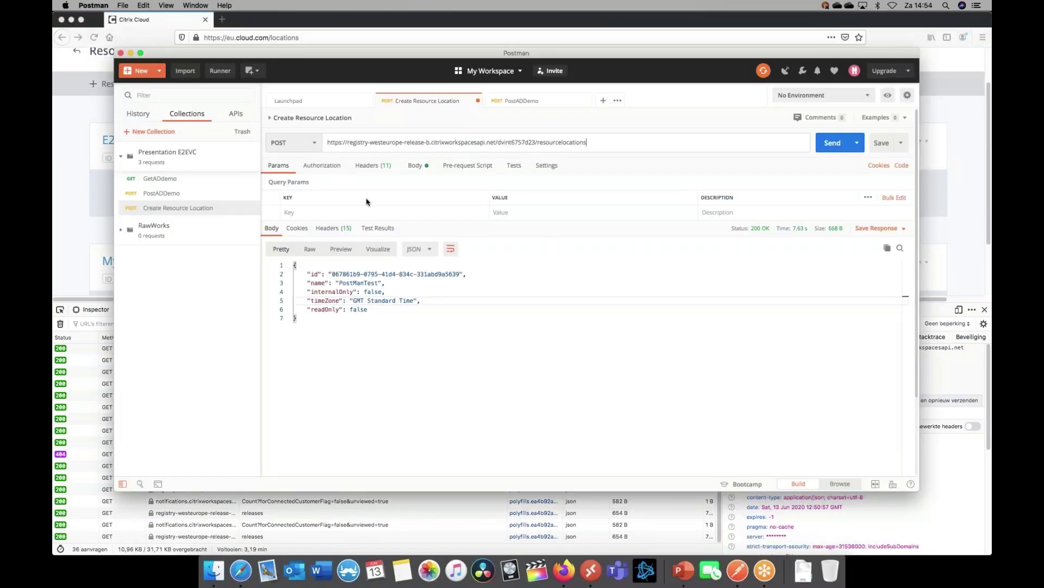
{"action": "left_click", "coordinate": [383, 167]}
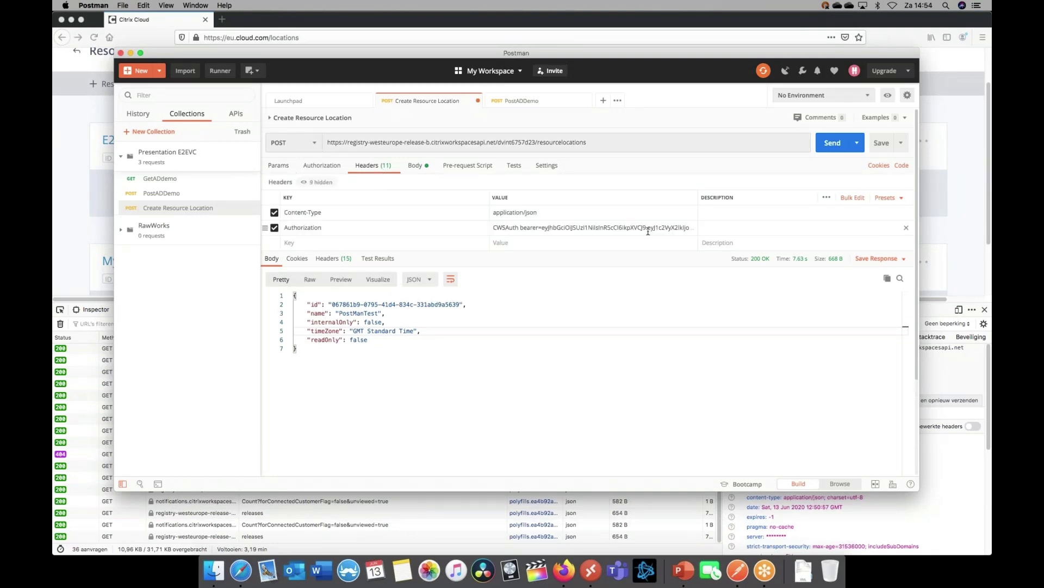
{"action": "left_click", "coordinate": [417, 167]}
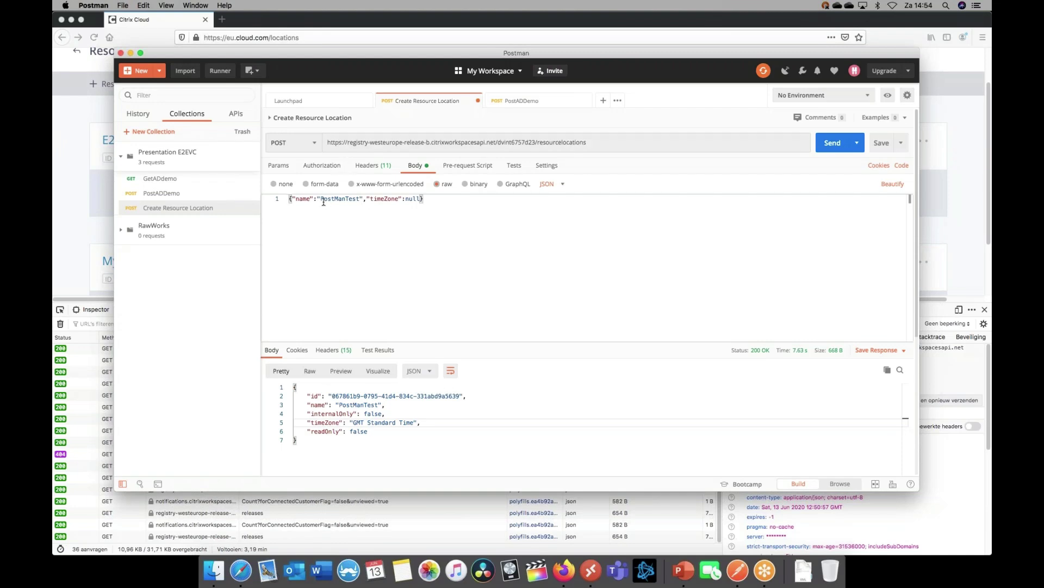
{"action": "left_click_drag", "start_coordinate": [321, 200], "coordinate": [361, 200]}
{"action": "left_click", "coordinate": [366, 233]}
{"action": "left_click", "coordinate": [831, 143]}
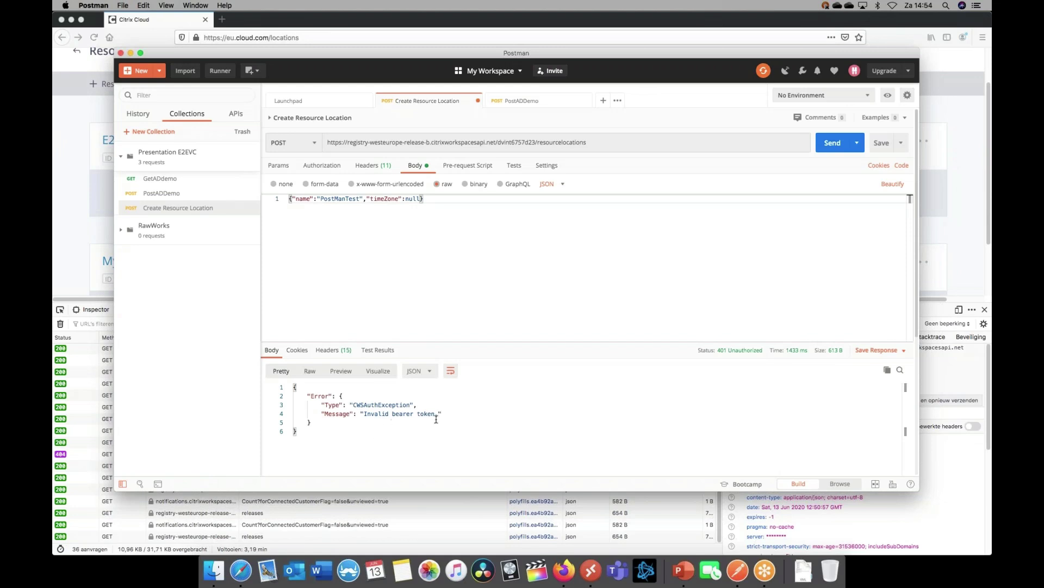
Copy the current CWSAuth bearer token from the captured request's Authorization header in Firefox
{"action": "left_click", "coordinate": [372, 169]}
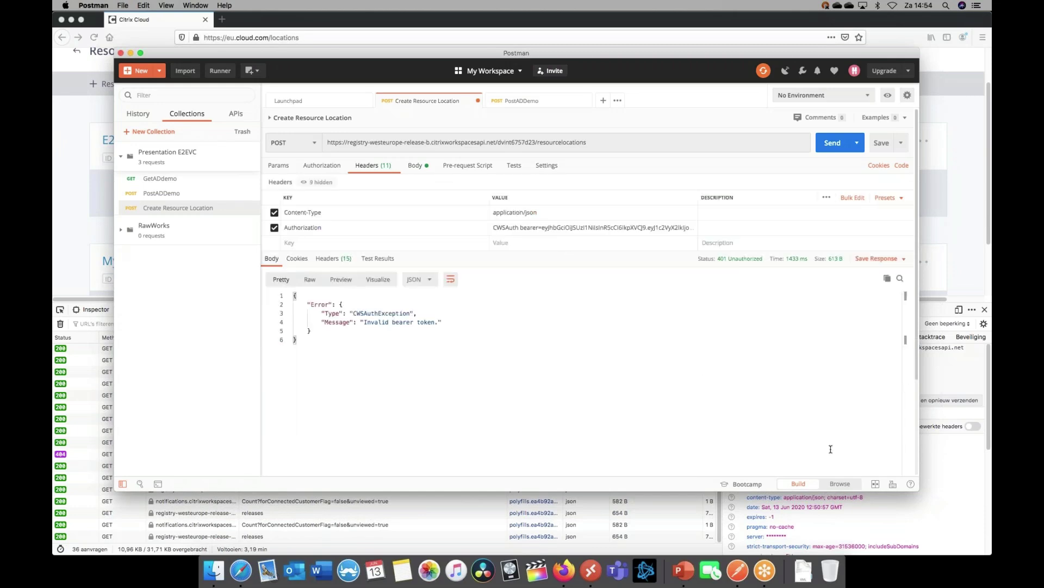
{"action": "left_click", "coordinate": [916, 522]}
{"action": "scroll", "coordinate": [849, 489], "scroll_direction": "down", "scroll_amount": 5}
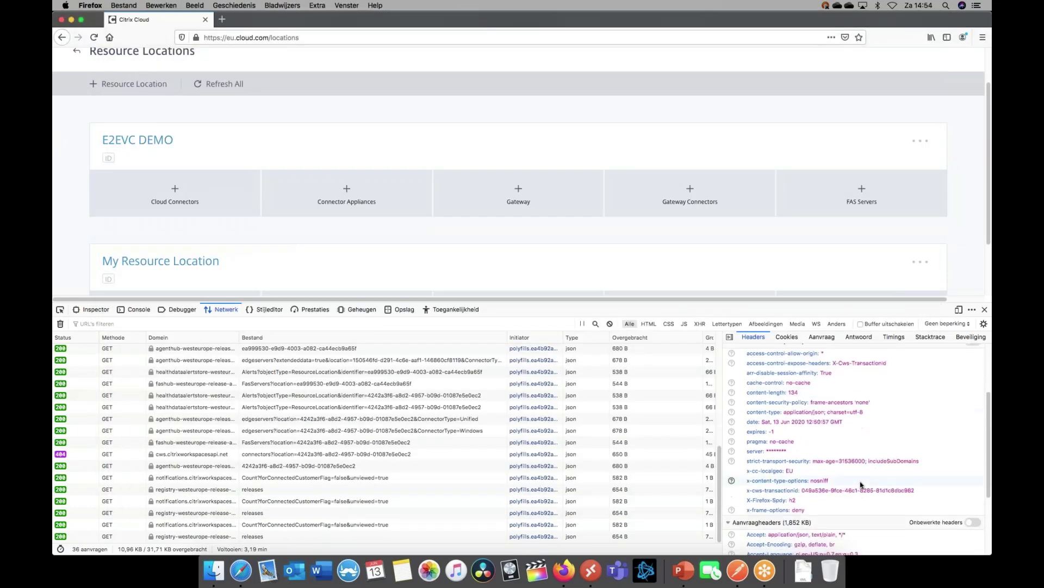
{"action": "triple_click", "coordinate": [813, 515]}
{"action": "key", "text": "super+c"}
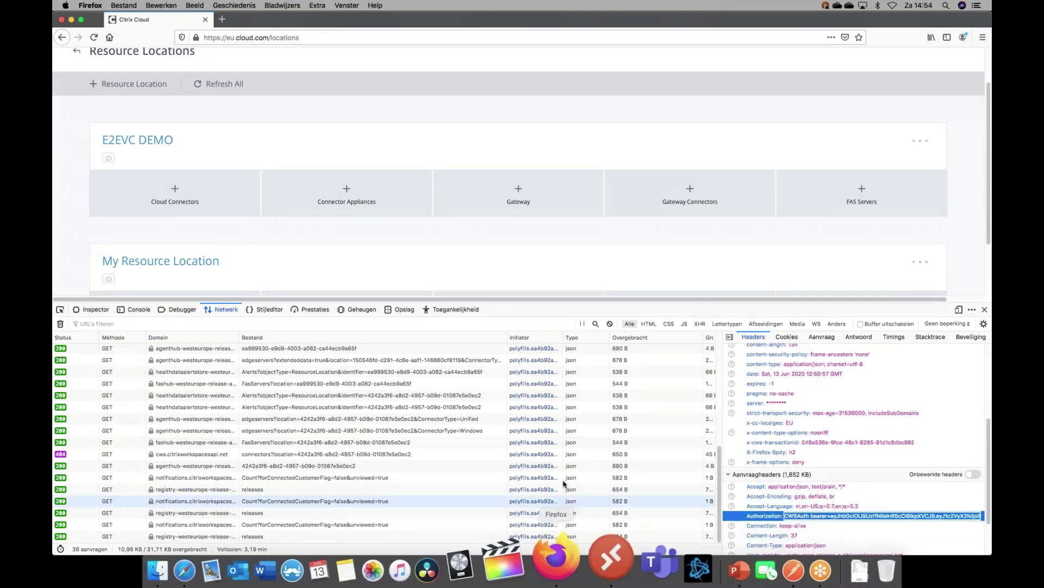
Paste the fresh token into Postman's Authorization header and resend, getting 200 OK
{"action": "left_click", "coordinate": [736, 561]}
{"action": "triple_click", "coordinate": [530, 227]}
{"action": "key", "text": "super+v"}
{"action": "left_click", "coordinate": [905, 339]}
{"action": "left_click", "coordinate": [827, 150]}
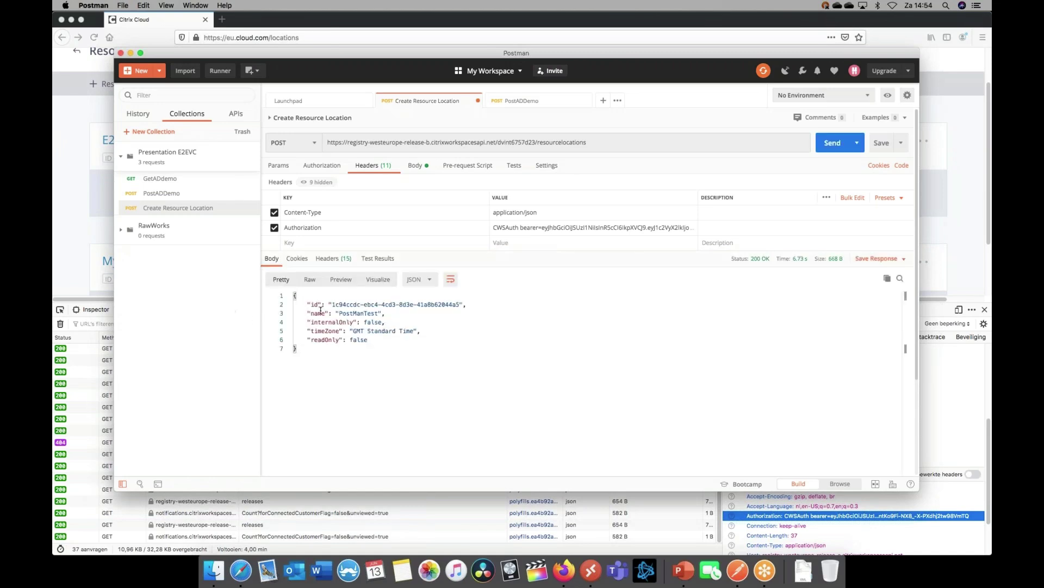
Select the returned location id, then refresh Citrix Cloud's resource locations to see PostManTest
{"action": "left_click_drag", "start_coordinate": [331, 304], "coordinate": [460, 303]}
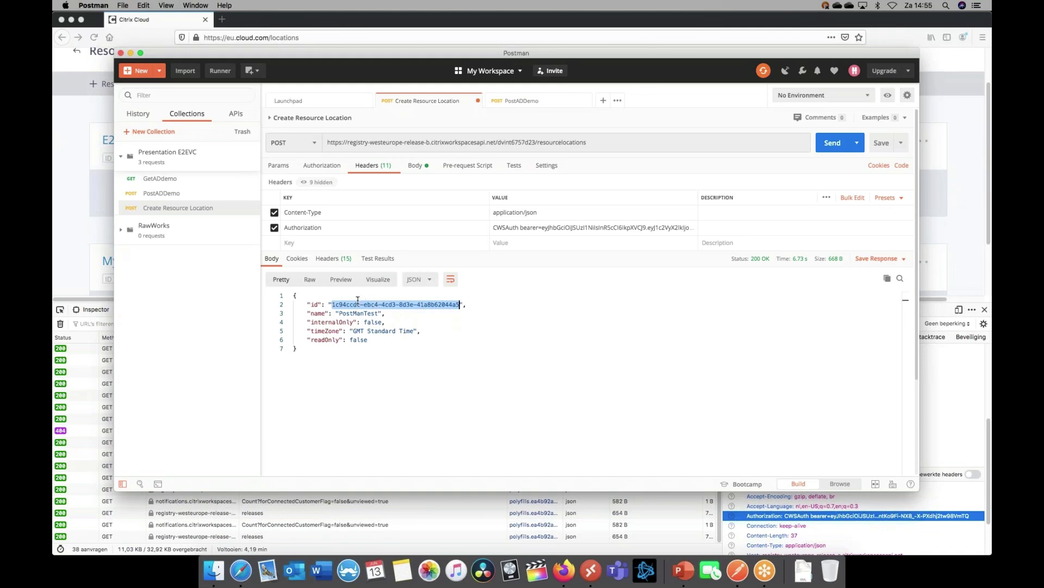
{"action": "left_click", "coordinate": [73, 231]}
{"action": "left_click", "coordinate": [985, 309]}
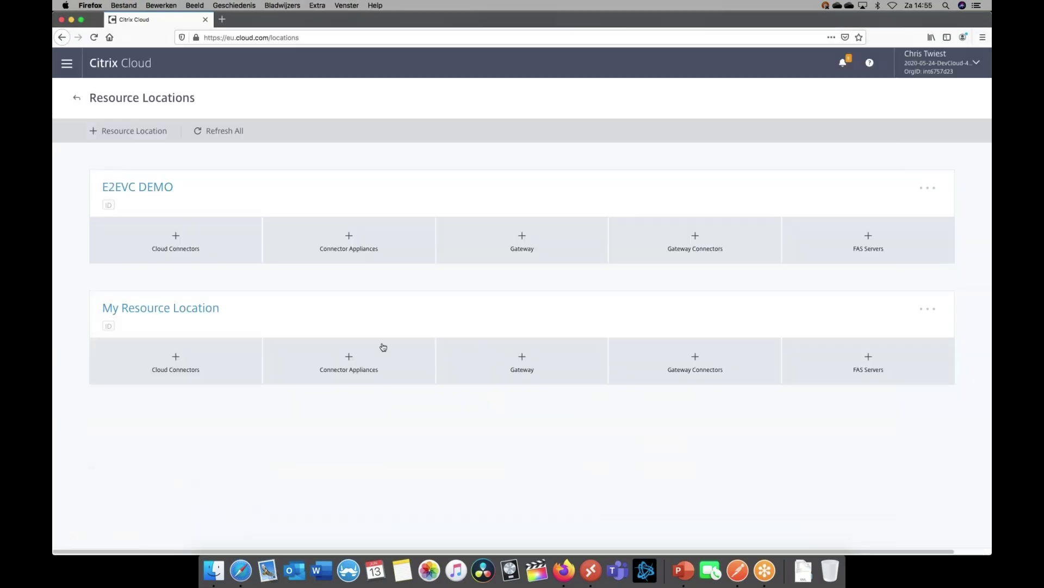
{"action": "left_click", "coordinate": [224, 133]}
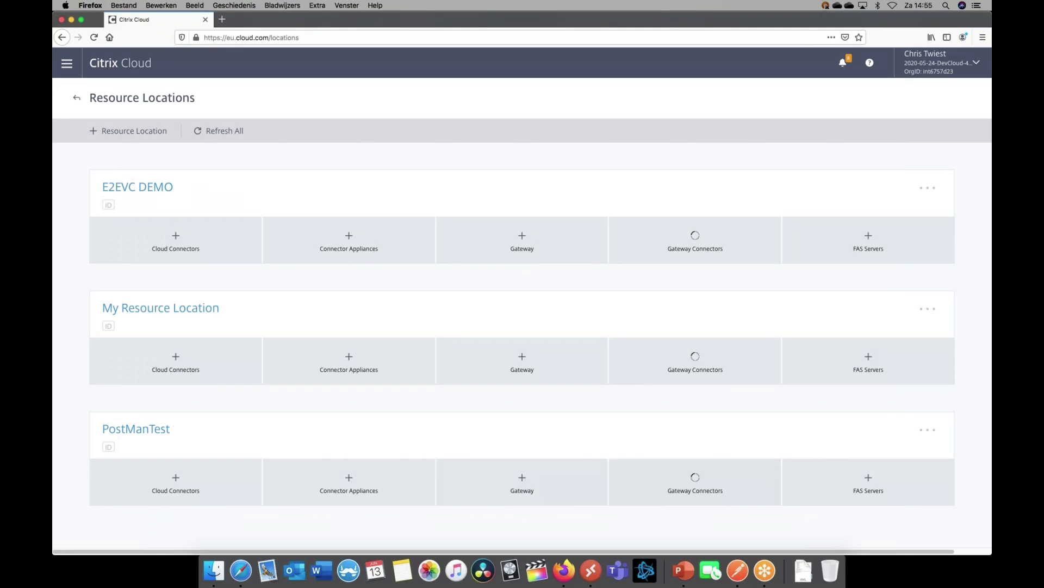
Review the request's Authorization, Params and Body tabs in Postman
{"action": "left_click", "coordinate": [744, 566]}
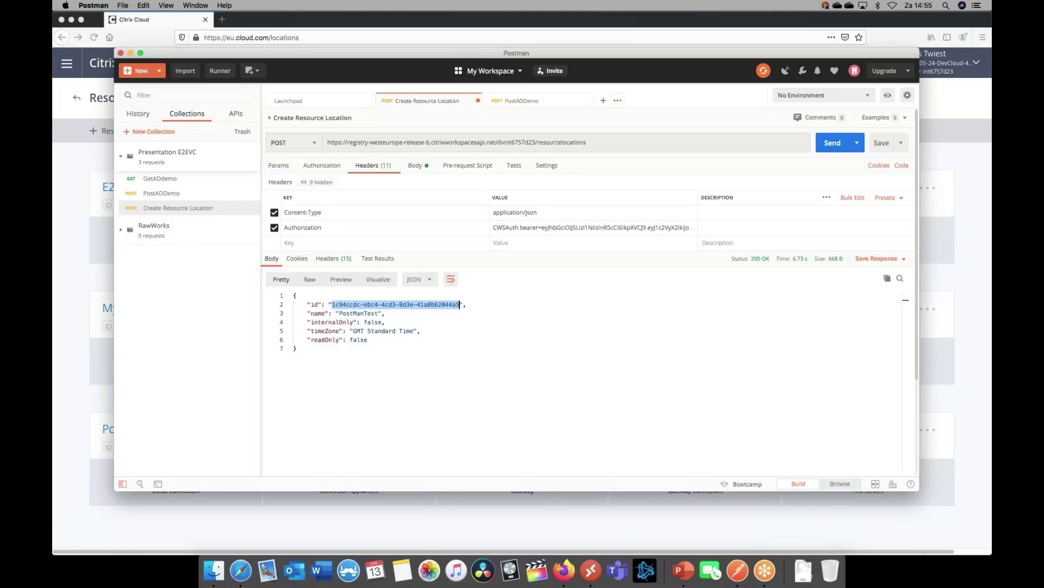
{"action": "left_click", "coordinate": [335, 168]}
{"action": "left_click", "coordinate": [279, 170]}
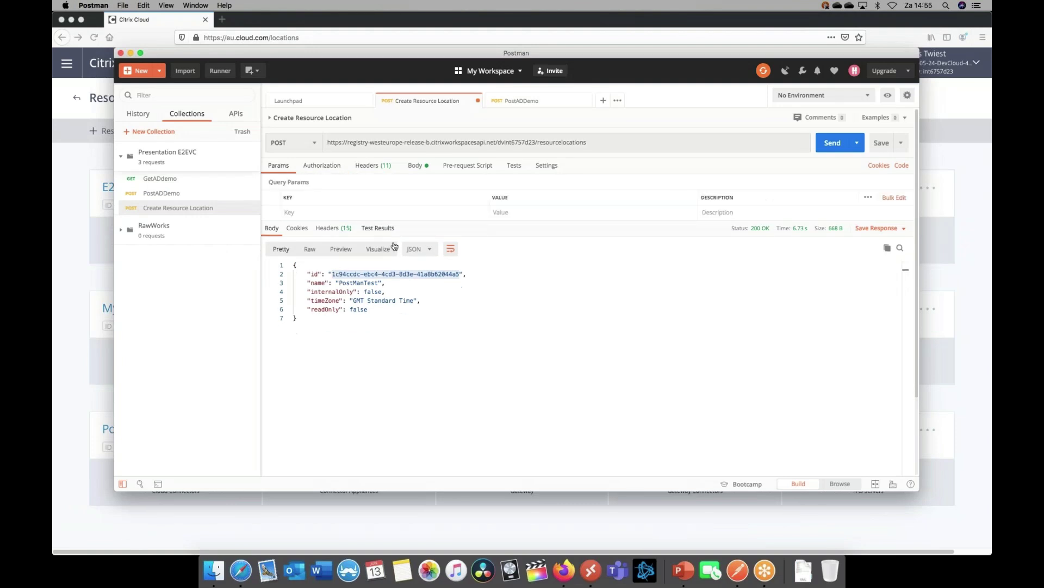
{"action": "left_click", "coordinate": [417, 169]}
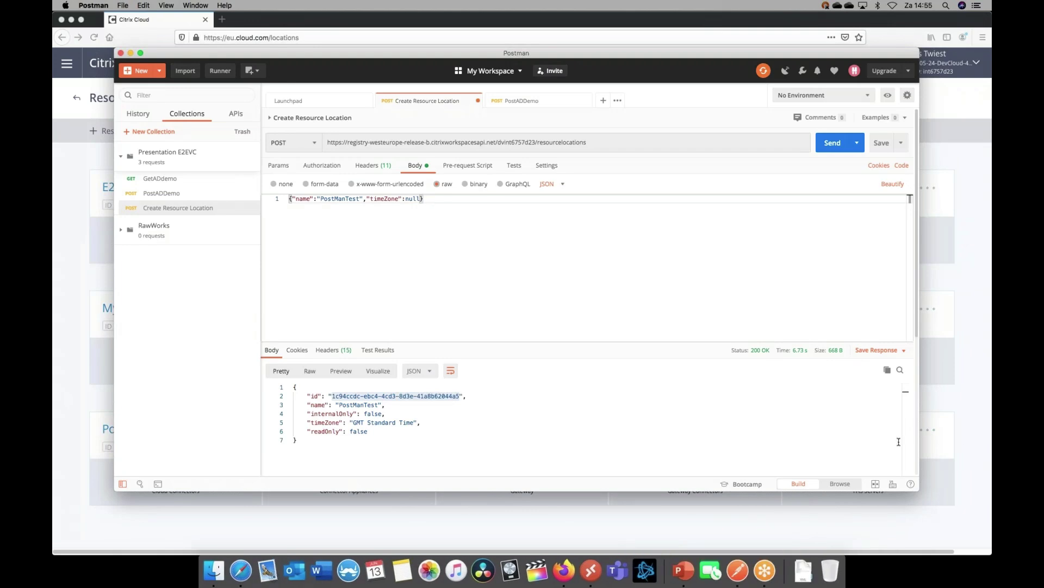
{"action": "left_click", "coordinate": [663, 521]}
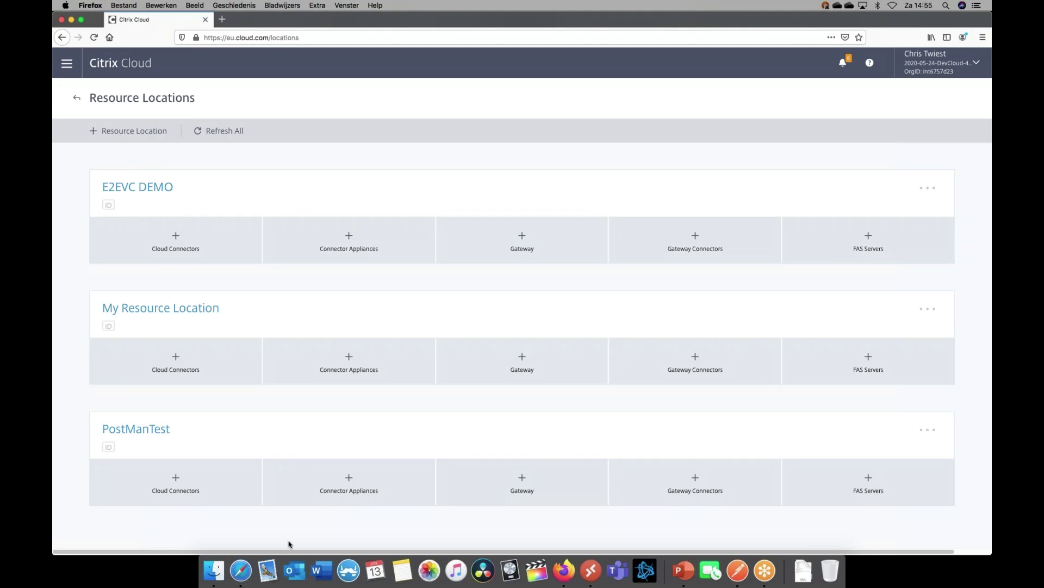
{"action": "left_click", "coordinate": [241, 569]}
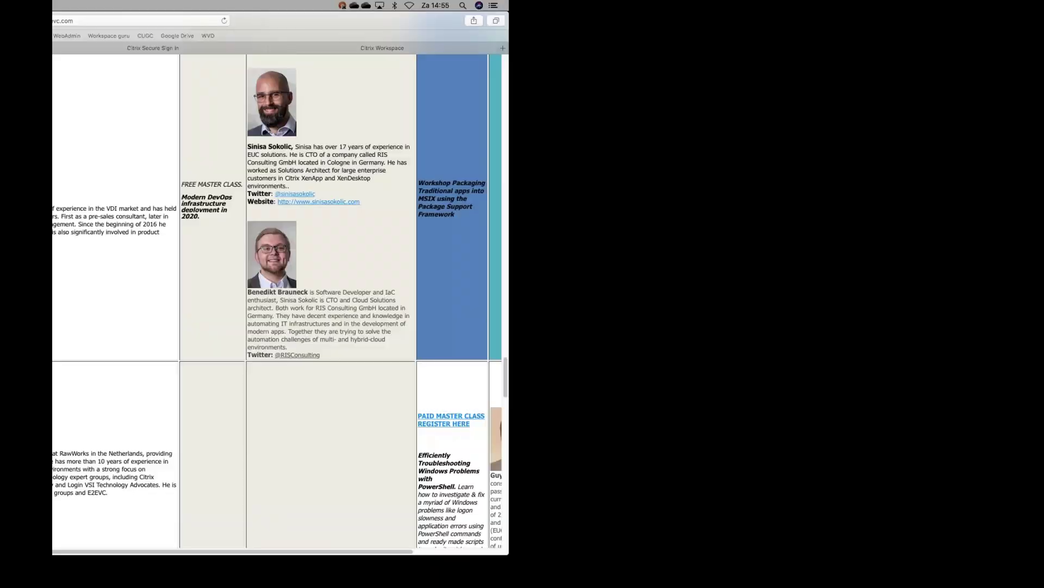
Connect to DTNMGT01 in Microsoft Remote Desktop, accepting the certificate warning
{"action": "left_click", "coordinate": [585, 560]}
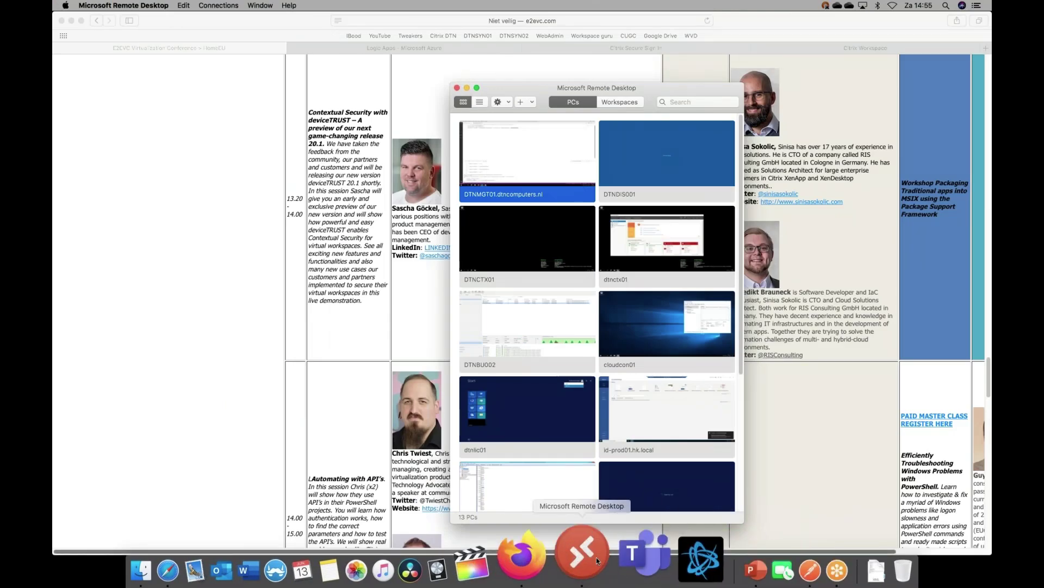
{"action": "double_click", "coordinate": [526, 186]}
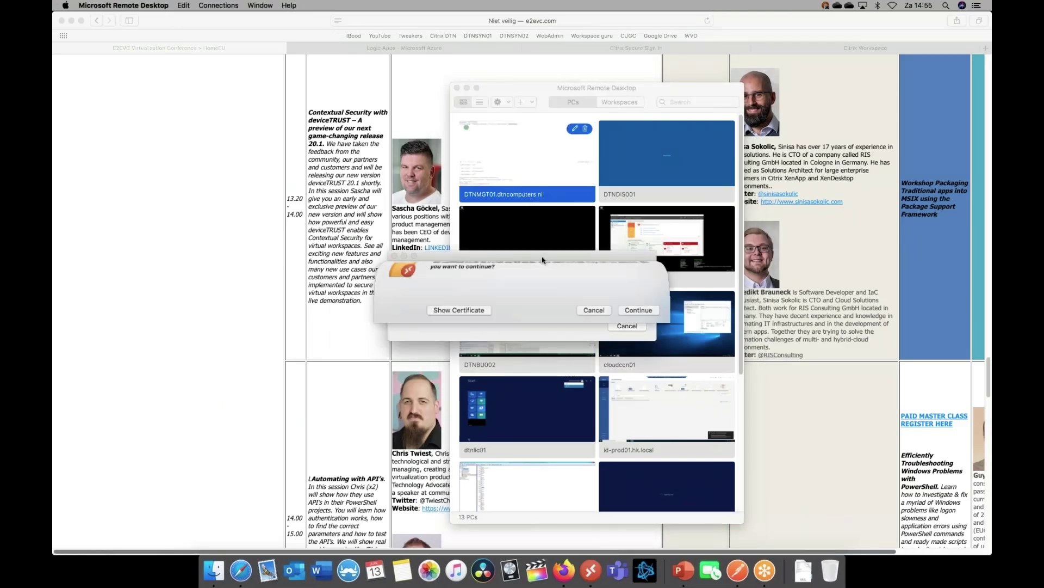
{"action": "left_click", "coordinate": [631, 332]}
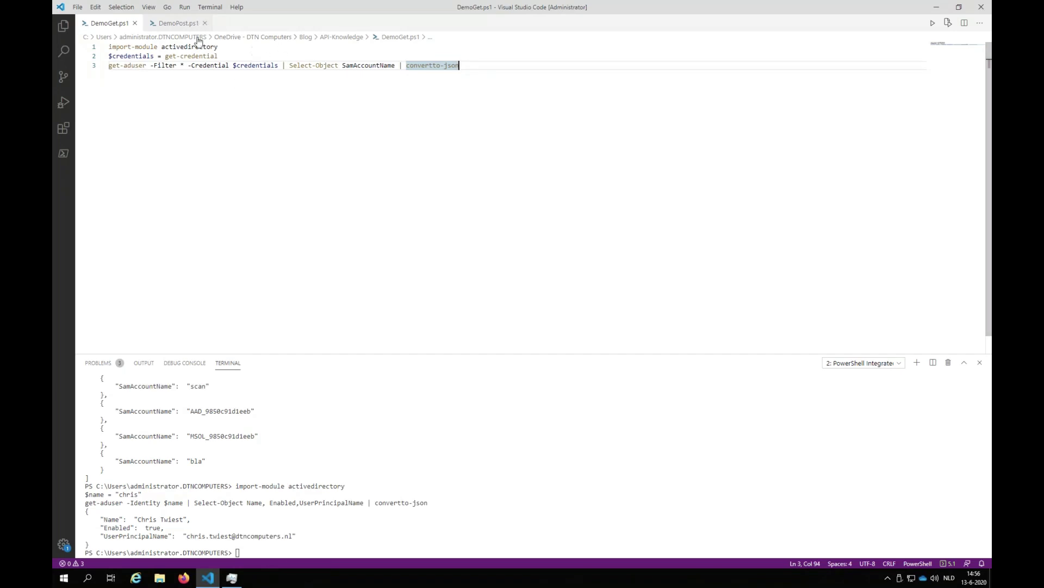
Walk through DemoGet.ps1's import-module, get-credential and get-aduser | convertto-json lines
{"action": "left_click", "coordinate": [291, 49]}
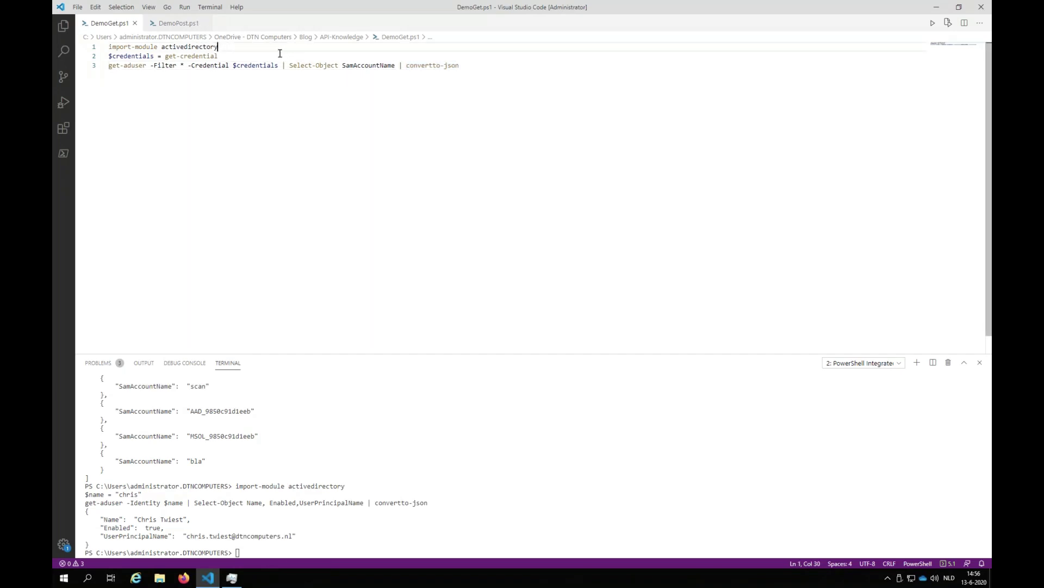
{"action": "left_click", "coordinate": [258, 57]}
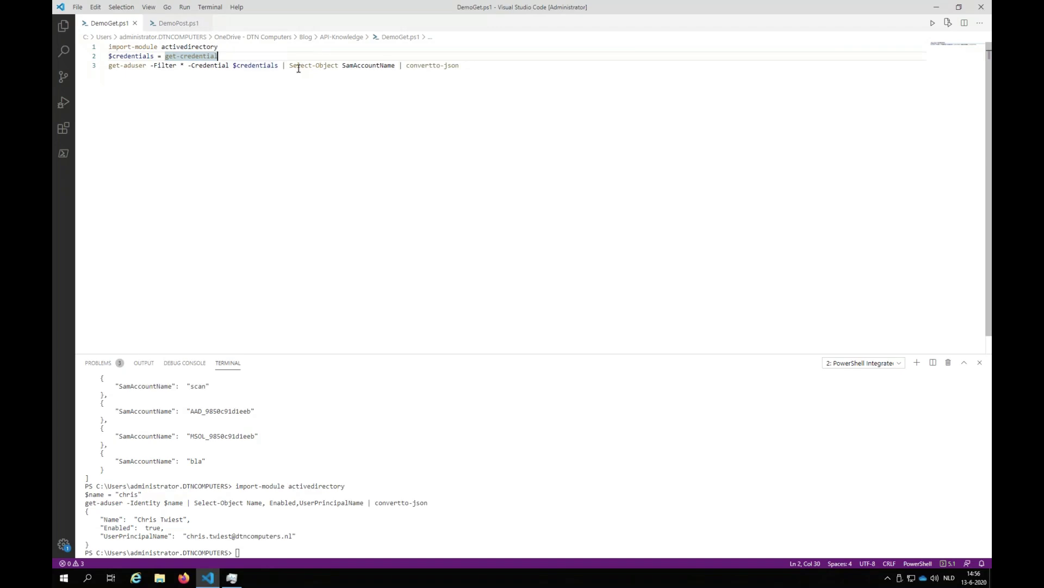
{"action": "left_click", "coordinate": [261, 83]}
{"action": "left_click_drag", "start_coordinate": [113, 66], "coordinate": [399, 67]}
{"action": "left_click", "coordinate": [338, 75]}
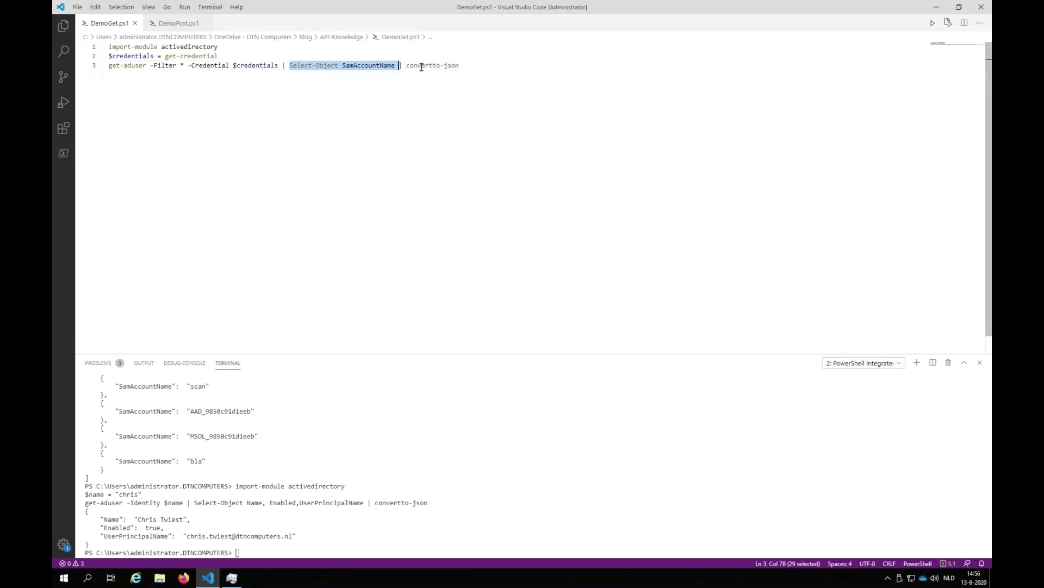
{"action": "left_click_drag", "start_coordinate": [404, 65], "coordinate": [465, 73]}
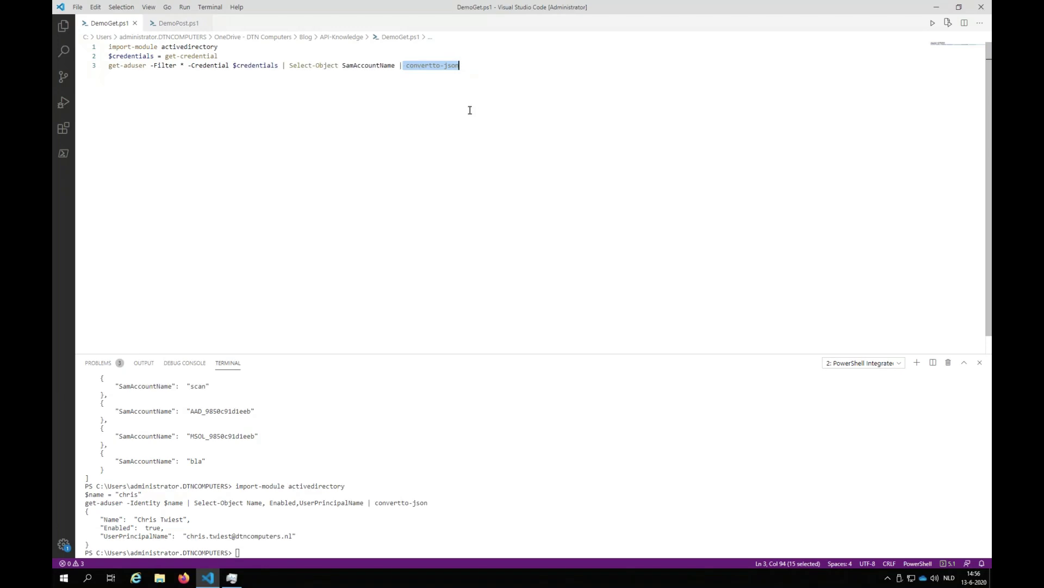
{"action": "left_click", "coordinate": [489, 71]}
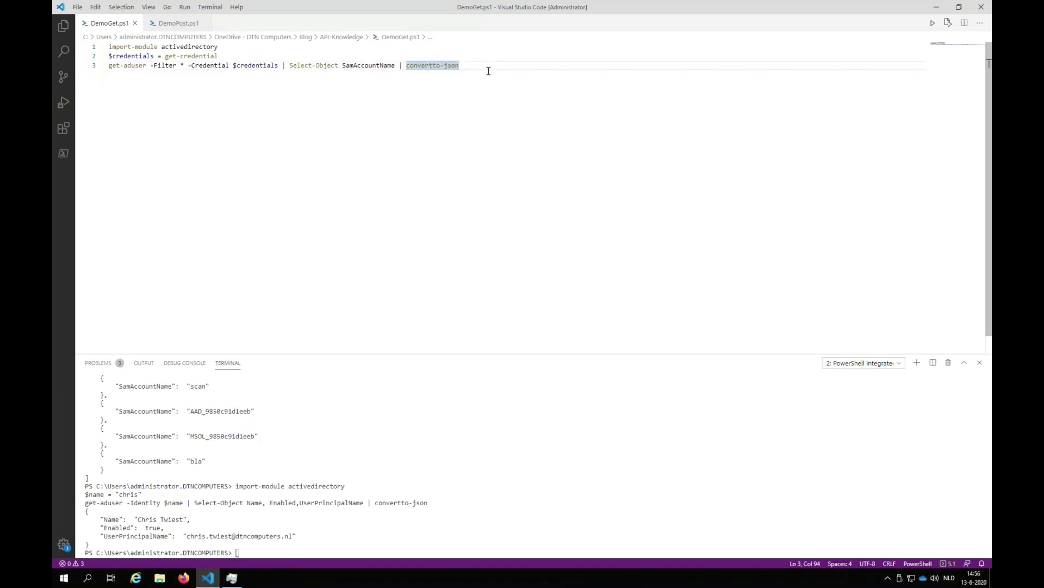
{"action": "key", "text": "ctrl+shift+Left"}
{"action": "key", "text": "ctrl+shift+Left"}
{"action": "key", "text": "ctrl+shift+Left"}
{"action": "key", "text": "ctrl+shift+Left"}
{"action": "key", "text": "ctrl+shift+Left"}
{"action": "key", "text": "ctrl+shift+Left"}
{"action": "key", "text": "ctrl+shift+Left"}
{"action": "key", "text": "ctrl+shift+Left"}
{"action": "key", "text": "ctrl+shift+Left"}
{"action": "key", "text": "ctrl+shift+Left"}
{"action": "key", "text": "ctrl+shift+Left"}
{"action": "key", "text": "ctrl+shift+Left"}
{"action": "key", "text": "ctrl+shift+Left"}
{"action": "key", "text": "ctrl+shift+Left"}
{"action": "key", "text": "ctrl+shift+Left"}
{"action": "key", "text": "ctrl+shift+Left"}
{"action": "key", "text": "ctrl+shift+Left"}
{"action": "key", "text": "ctrl+shift+Left"}
{"action": "key", "text": "ctrl+shift+Left"}
{"action": "key", "text": "ctrl+shift+Left"}
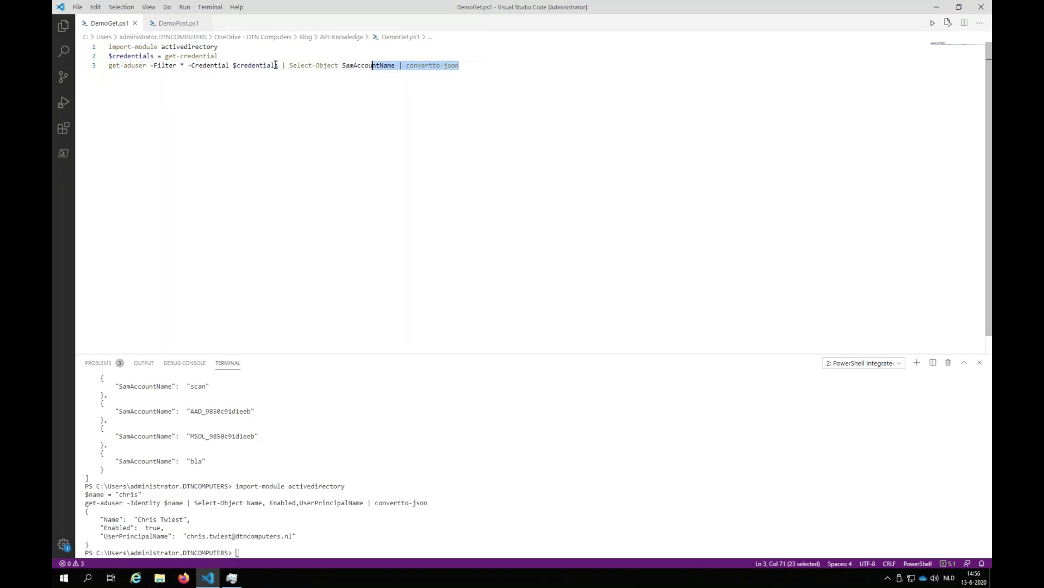
{"action": "left_click", "coordinate": [202, 98]}
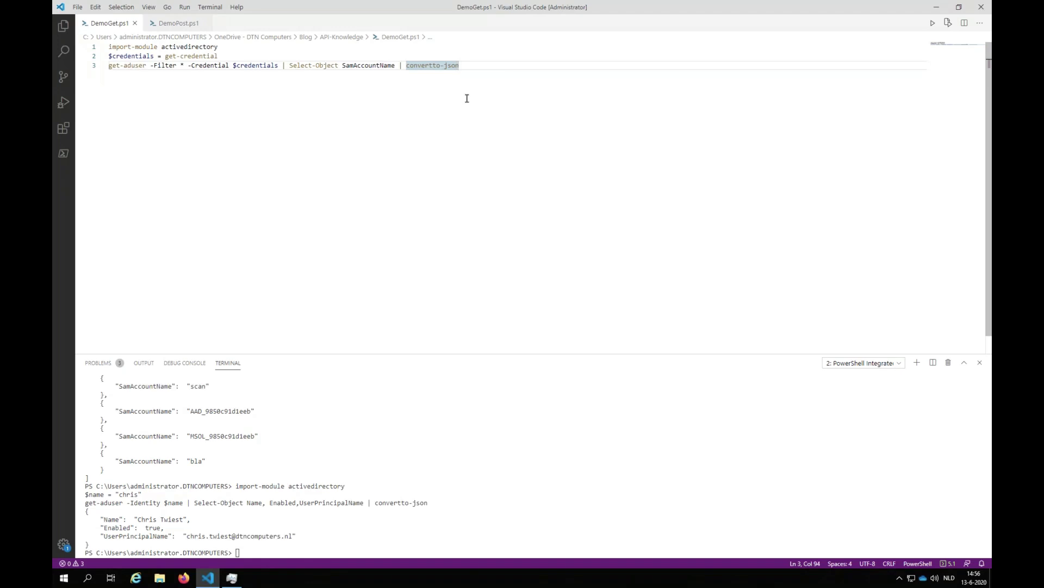
Run lines 1–3 of DemoGet.ps1 with F8
{"action": "key", "text": "F8"}
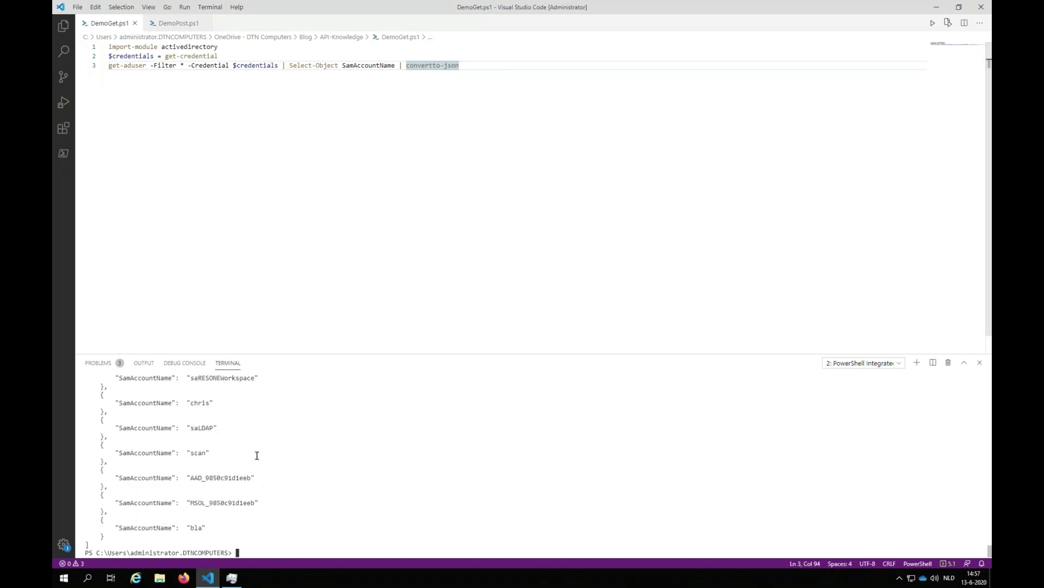
{"action": "scroll", "coordinate": [257, 454], "scroll_direction": "up", "scroll_amount": 6}
{"action": "scroll", "coordinate": [257, 455], "scroll_direction": "up", "scroll_amount": 5}
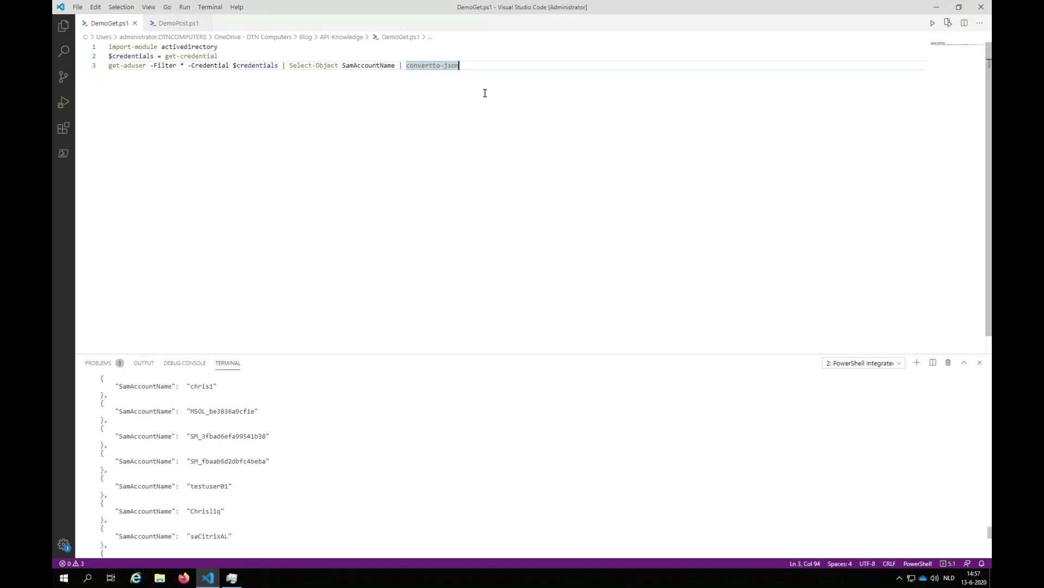
{"action": "left_click_drag", "start_coordinate": [473, 66], "coordinate": [104, 42]}
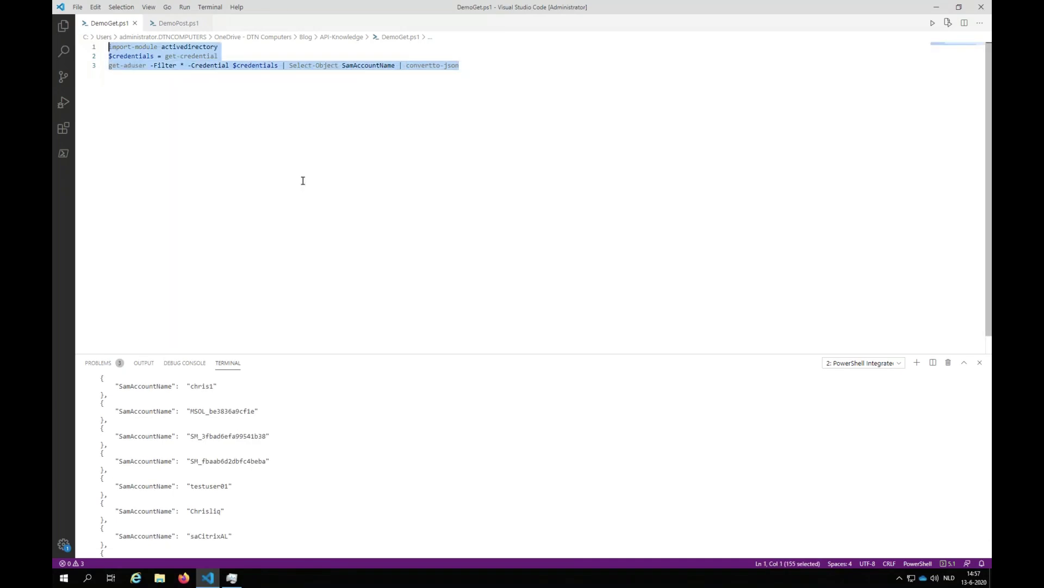
{"action": "key", "text": "F8"}
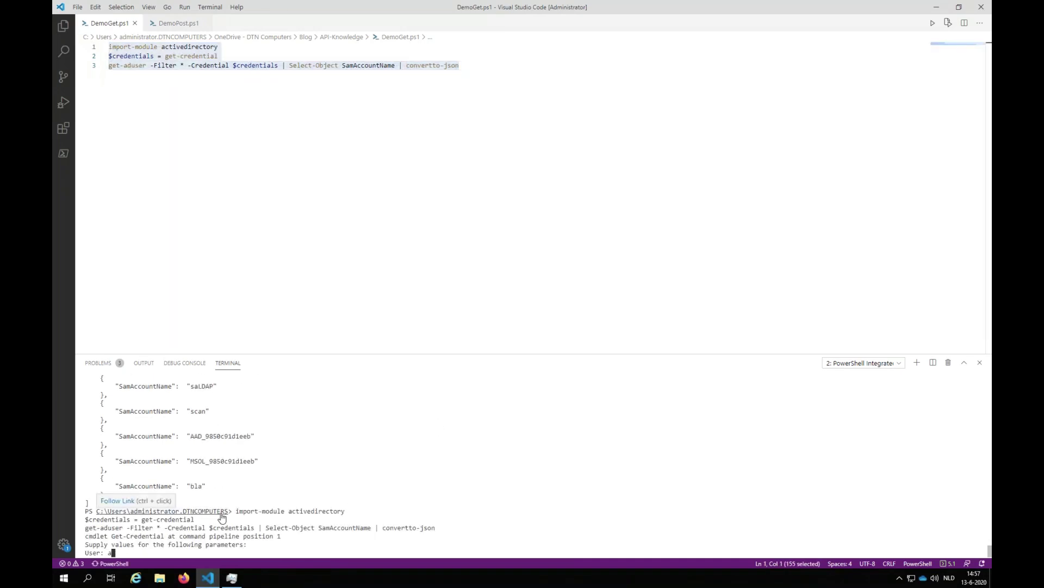
Enter the domain administrator user name and password so SamAccountNames print as JSON
{"action": "key", "text": "Return"}
{"action": "type", "text": "********"}
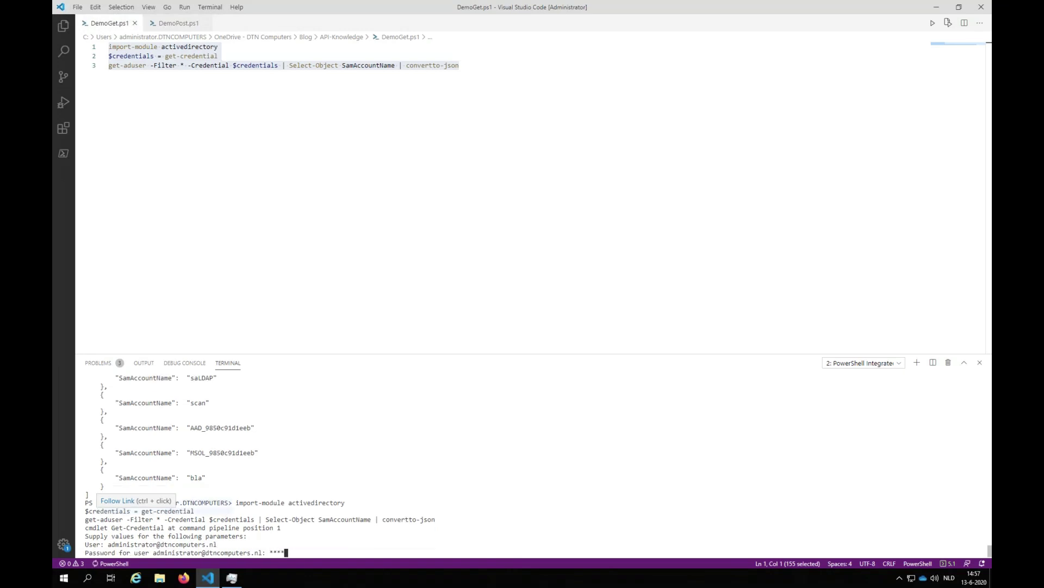
{"action": "key", "text": "Return"}
{"action": "scroll", "coordinate": [233, 453], "scroll_direction": "up", "scroll_amount": 6}
{"action": "scroll", "coordinate": [165, 425], "scroll_direction": "up", "scroll_amount": 5}
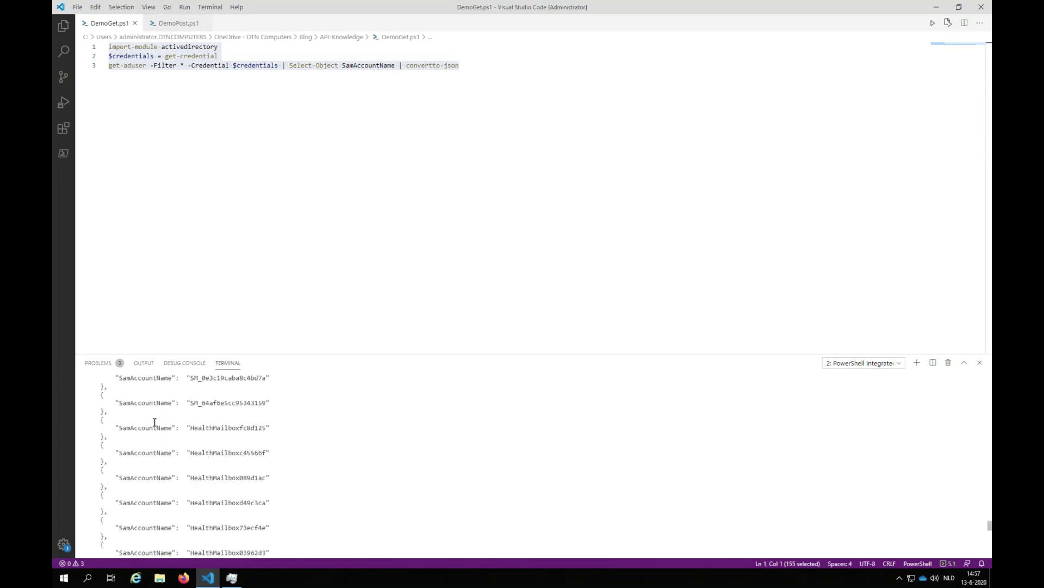
{"action": "scroll", "coordinate": [165, 424], "scroll_direction": "down", "scroll_amount": 10}
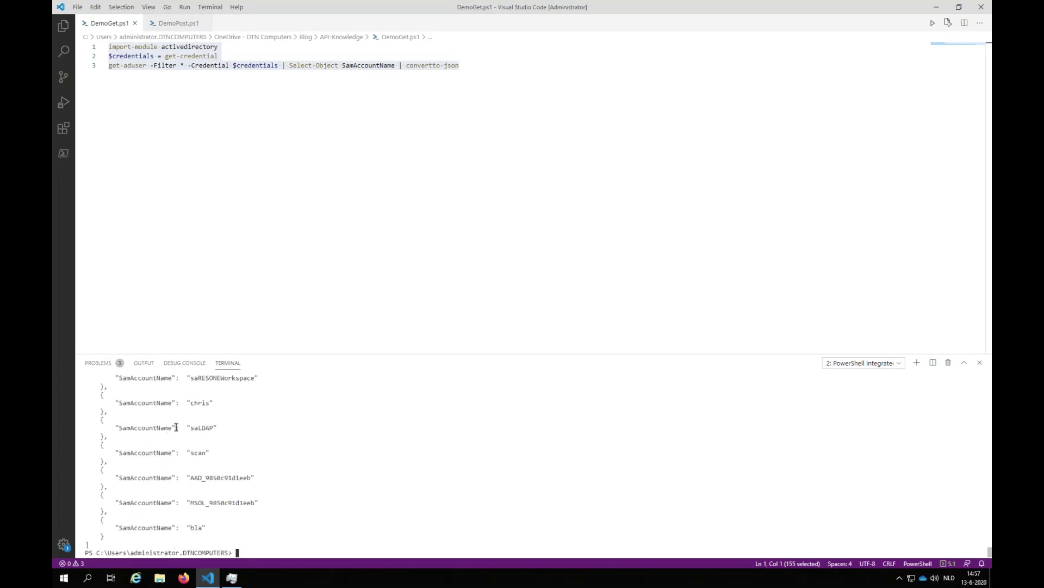
{"action": "left_click", "coordinate": [498, 97]}
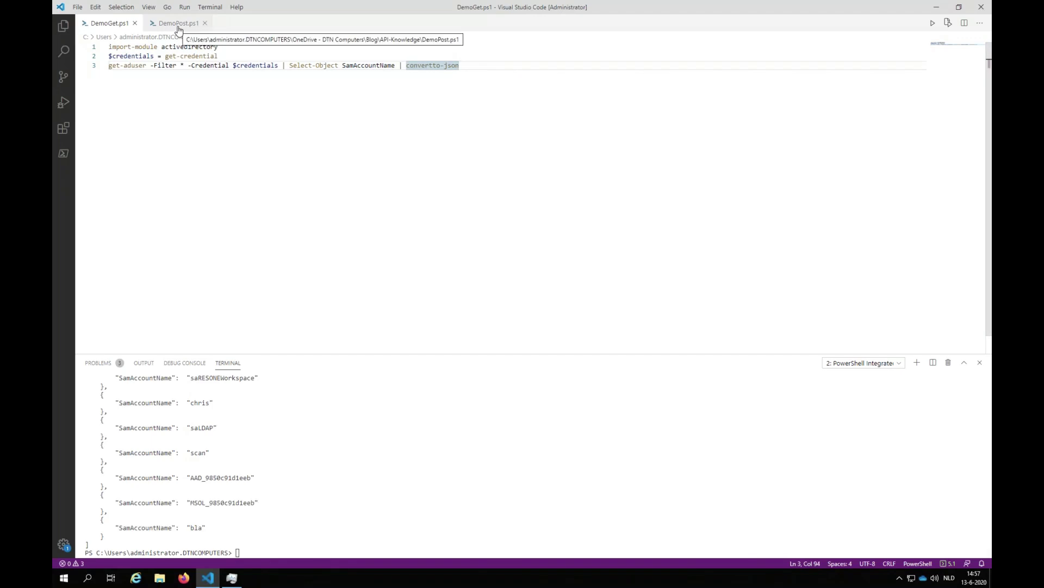
Run lines 2–3 of DemoPost.ps1 to look up the named user
{"action": "left_click", "coordinate": [178, 24]}
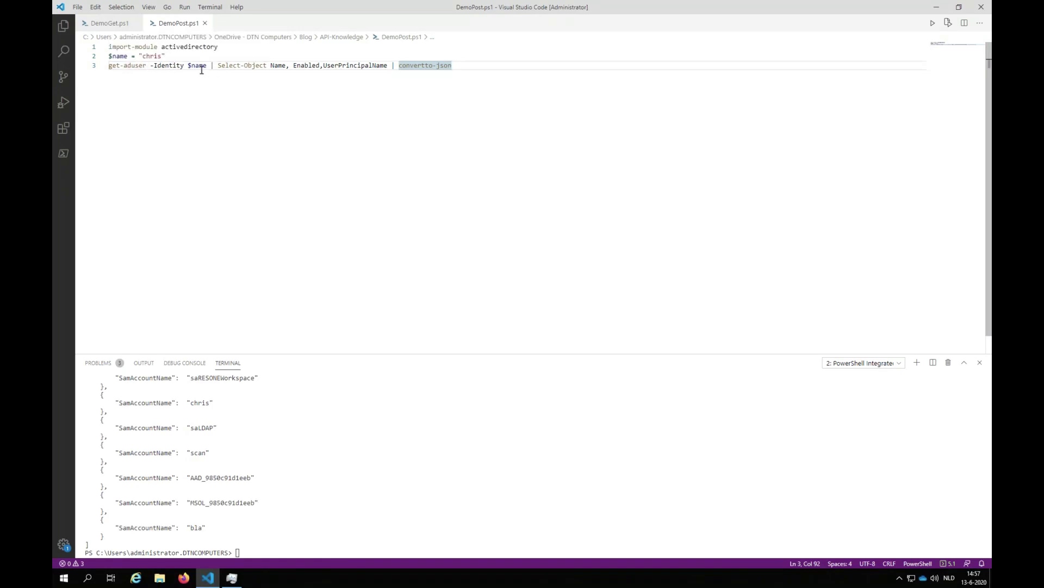
{"action": "double_click", "coordinate": [190, 66]}
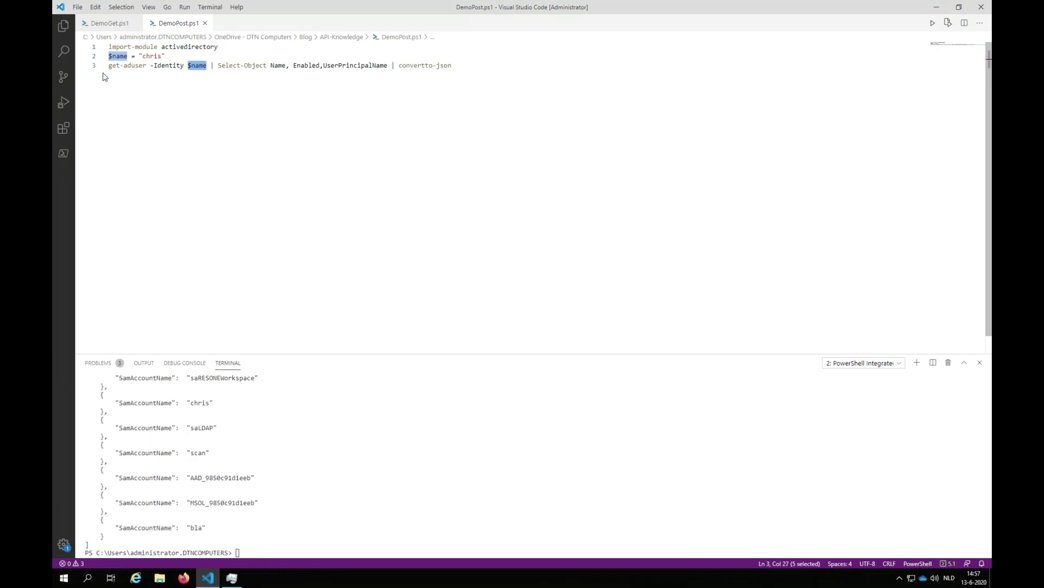
{"action": "left_click_drag", "start_coordinate": [468, 65], "coordinate": [108, 58]}
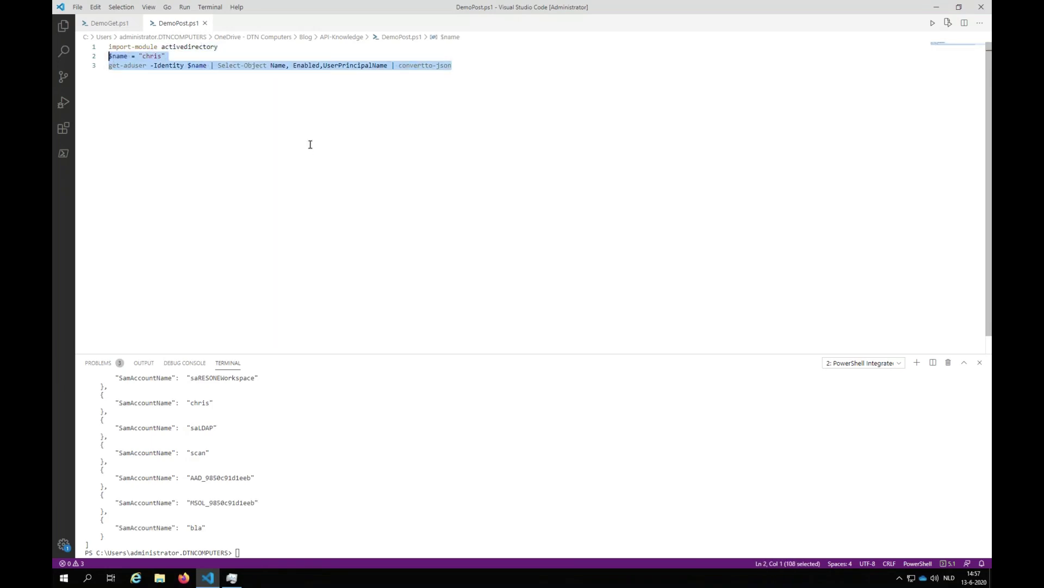
{"action": "key", "text": "F8"}
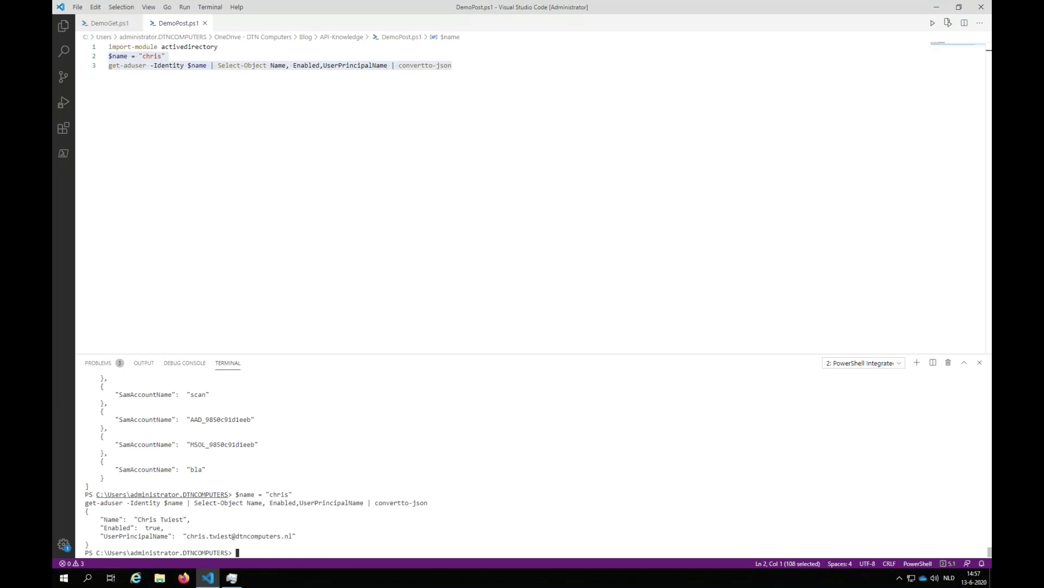
Copy the user's Name from the JSON output and leave the full-screen remote session
{"action": "left_click_drag", "start_coordinate": [128, 519], "coordinate": [318, 542]}
{"action": "key", "text": "ctrl+c"}
{"action": "left_click", "coordinate": [496, 81]}
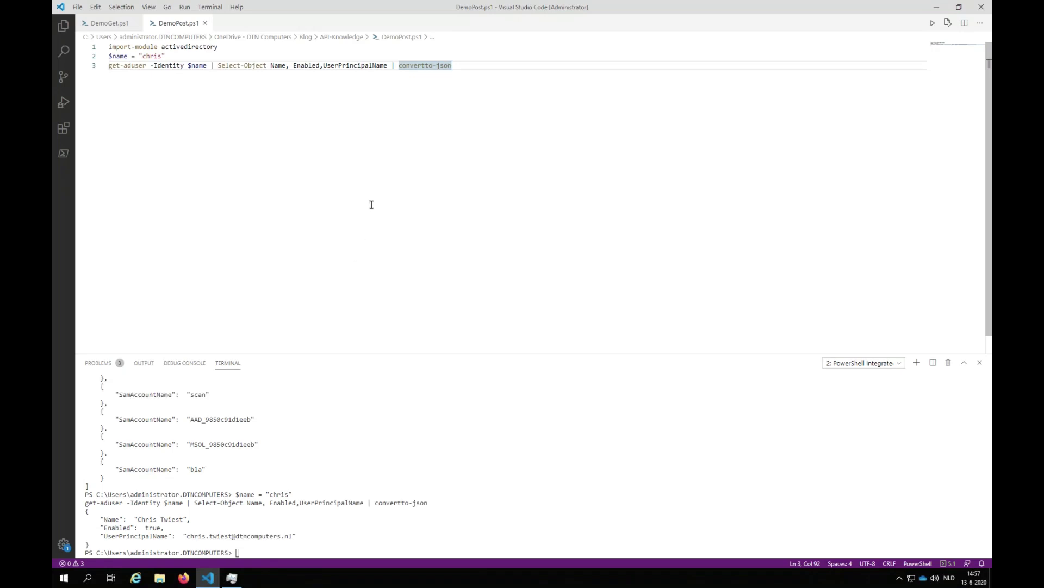
{"action": "key", "text": "ctrl+Left"}
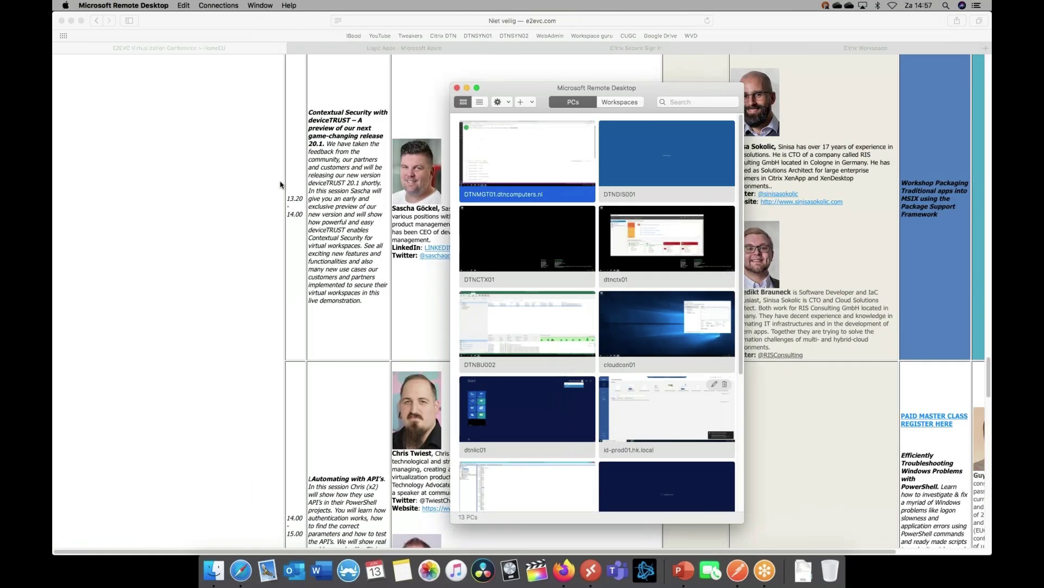
Open the ChrisLabAutomation automation account from the Azure home page
{"action": "left_click", "coordinate": [416, 48]}
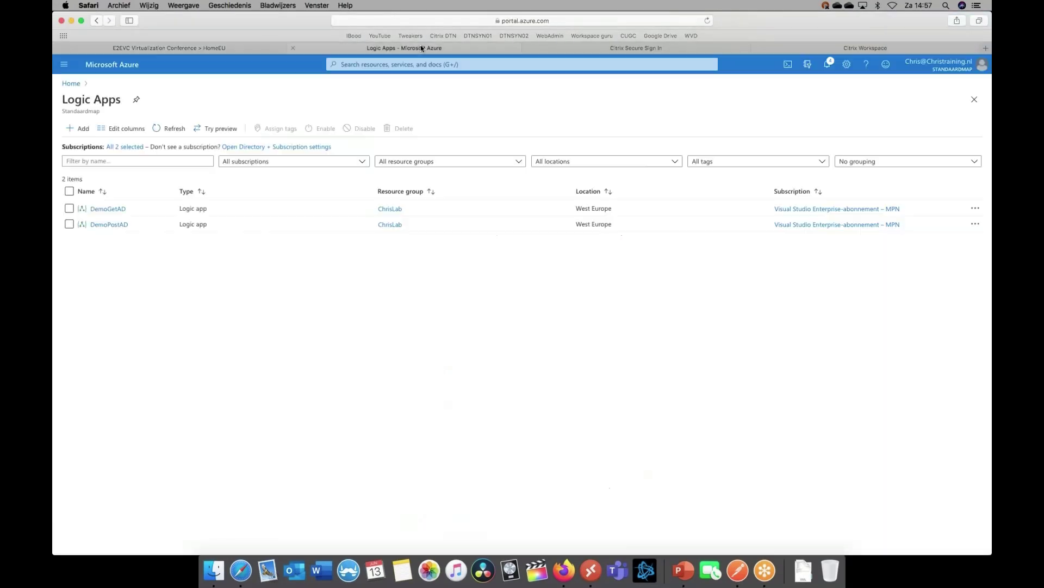
{"action": "left_click", "coordinate": [70, 83]}
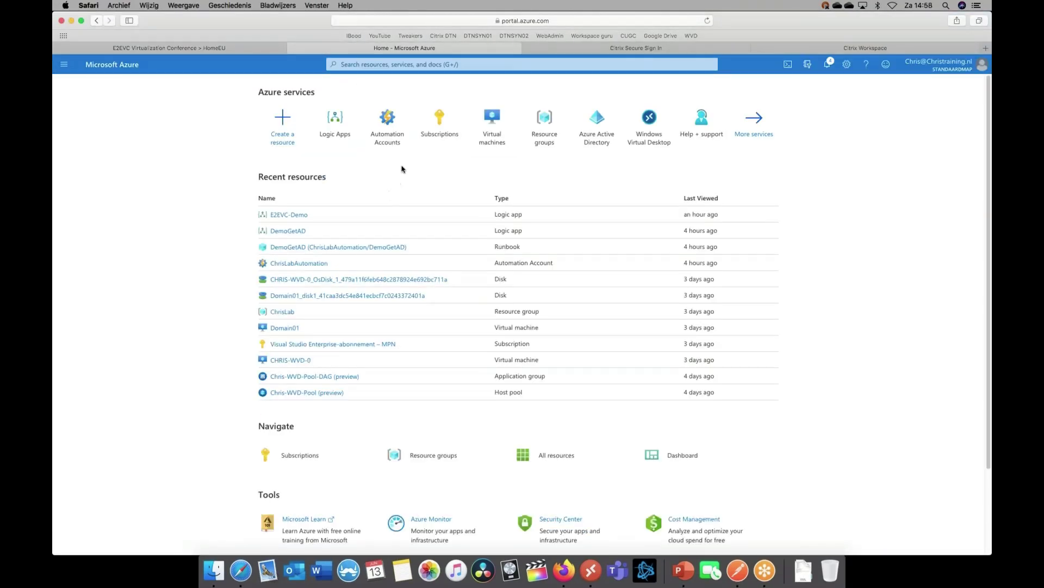
{"action": "left_click", "coordinate": [387, 120]}
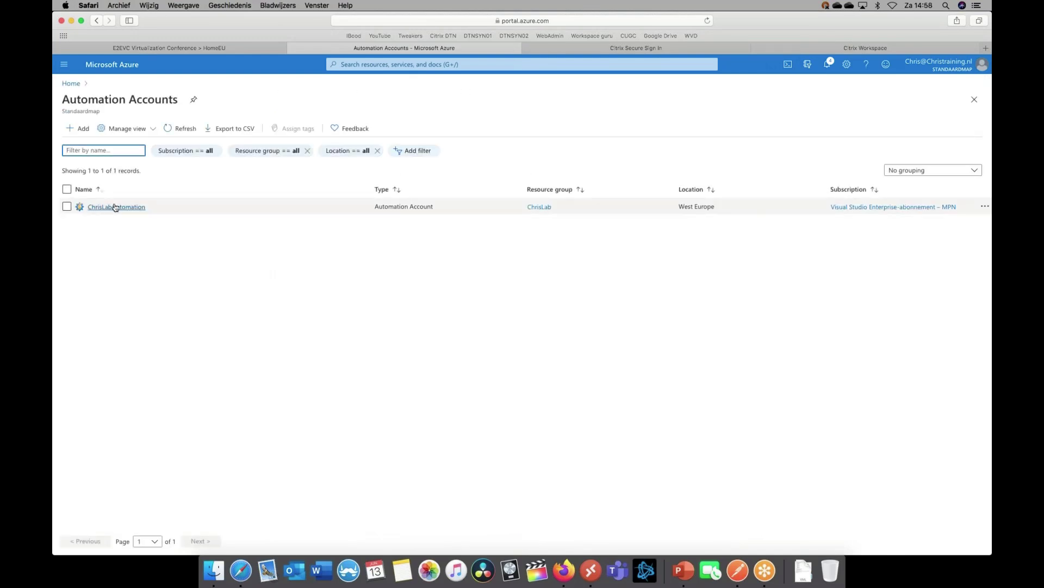
{"action": "left_click", "coordinate": [116, 206]}
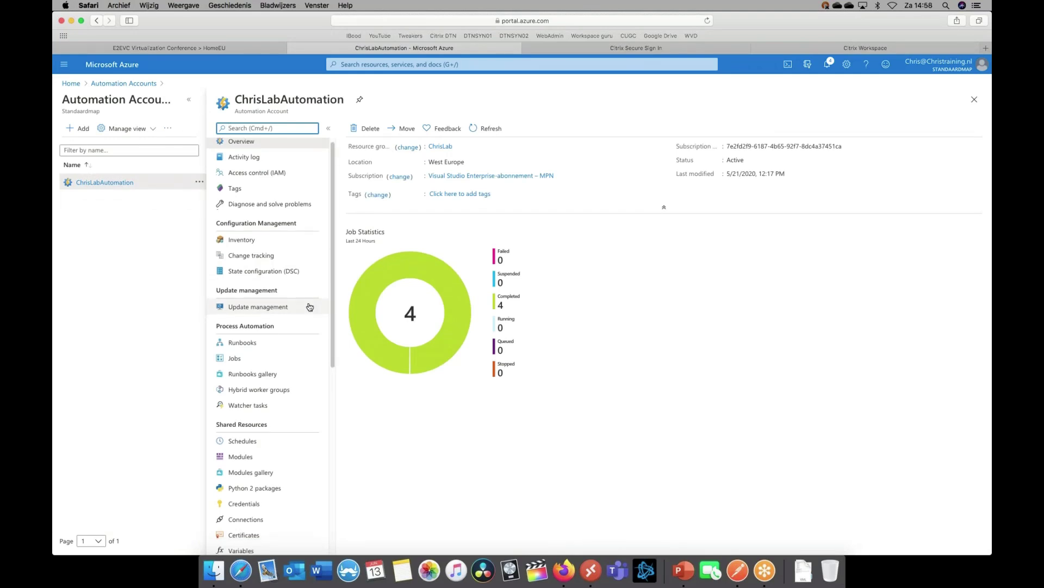
Check the account's stored Credentials, then show its Runbooks list
{"action": "scroll", "coordinate": [261, 312], "scroll_direction": "down", "scroll_amount": 3}
{"action": "left_click", "coordinate": [267, 436]}
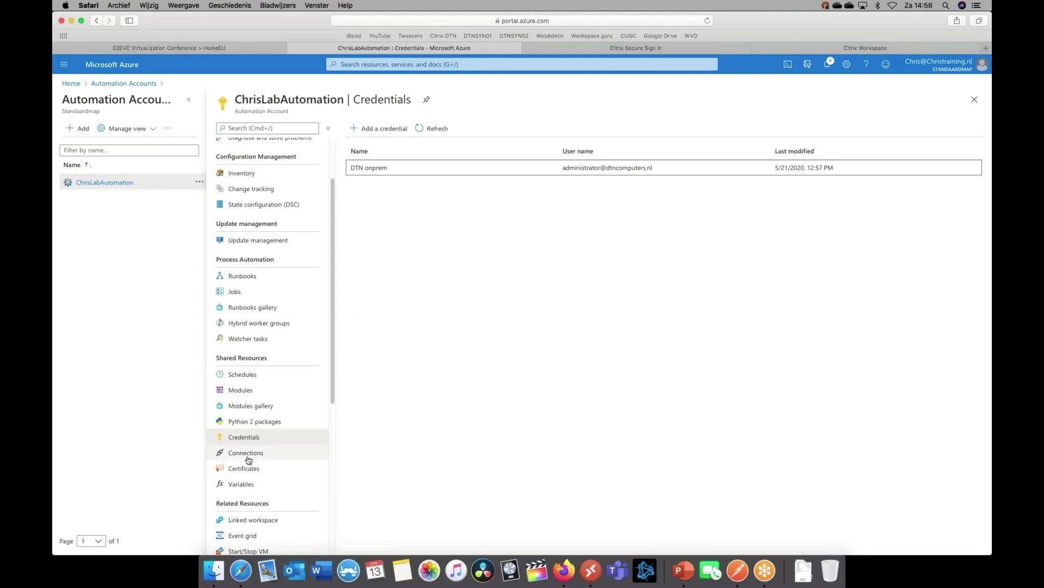
{"action": "scroll", "coordinate": [266, 342], "scroll_direction": "up", "scroll_amount": 3}
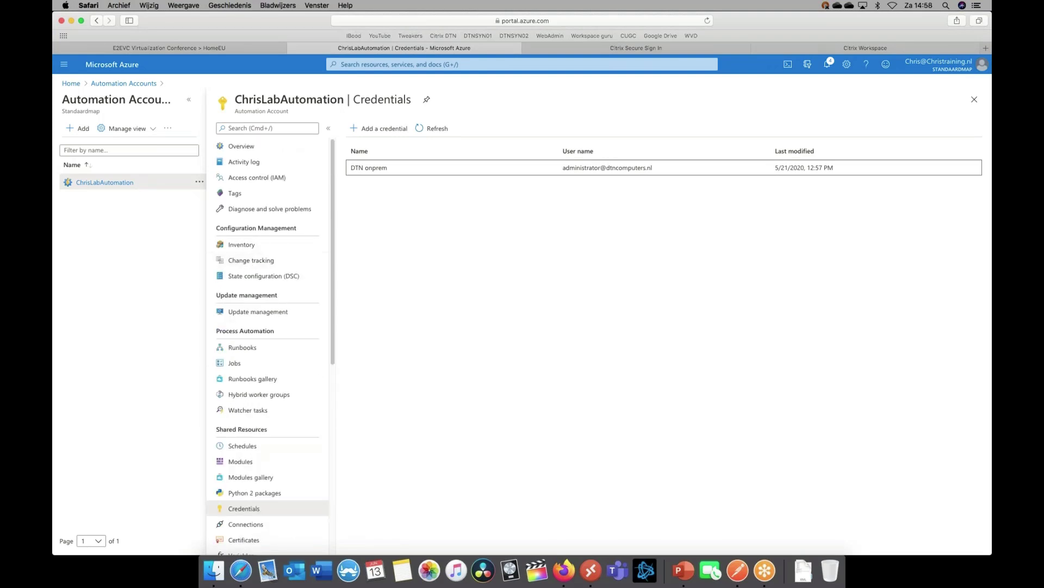
{"action": "left_click", "coordinate": [258, 350]}
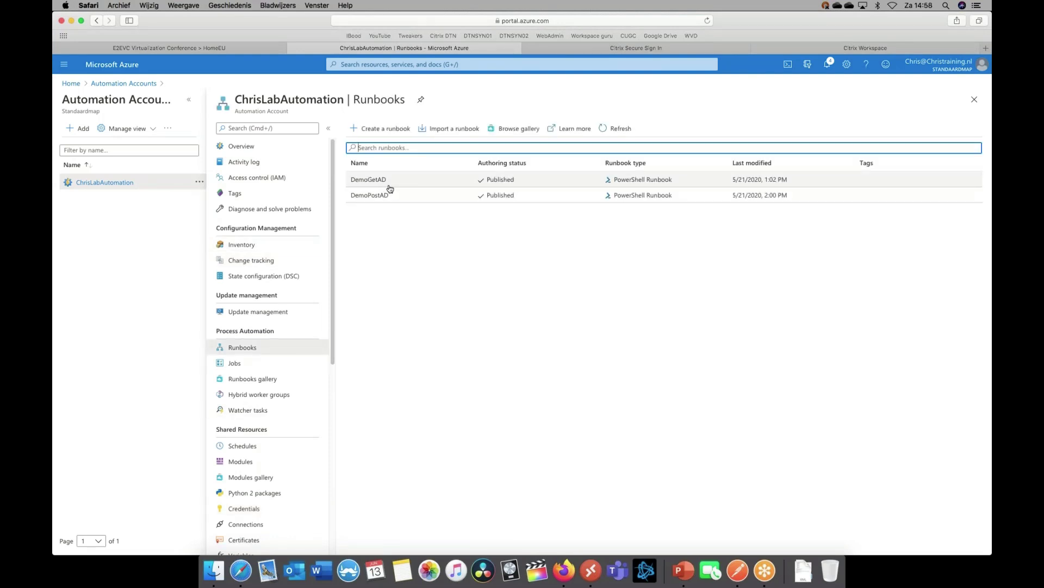
Open the DemoGetAD runbook and inspect the credential line in its published source
{"action": "left_click", "coordinate": [389, 185]}
{"action": "left_click", "coordinate": [241, 129]}
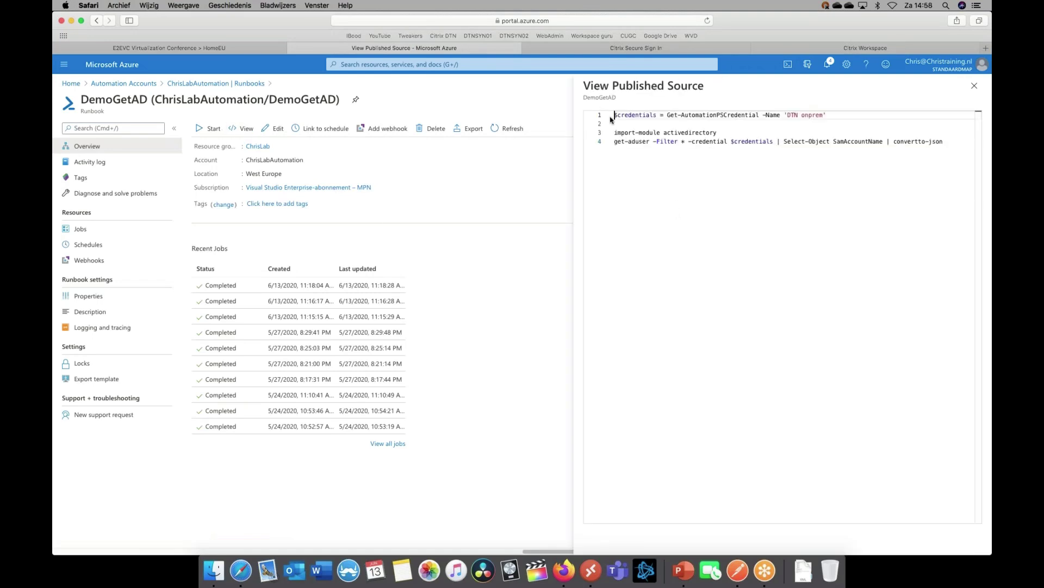
{"action": "left_click_drag", "start_coordinate": [614, 115], "coordinate": [799, 120]}
{"action": "left_click", "coordinate": [821, 175]}
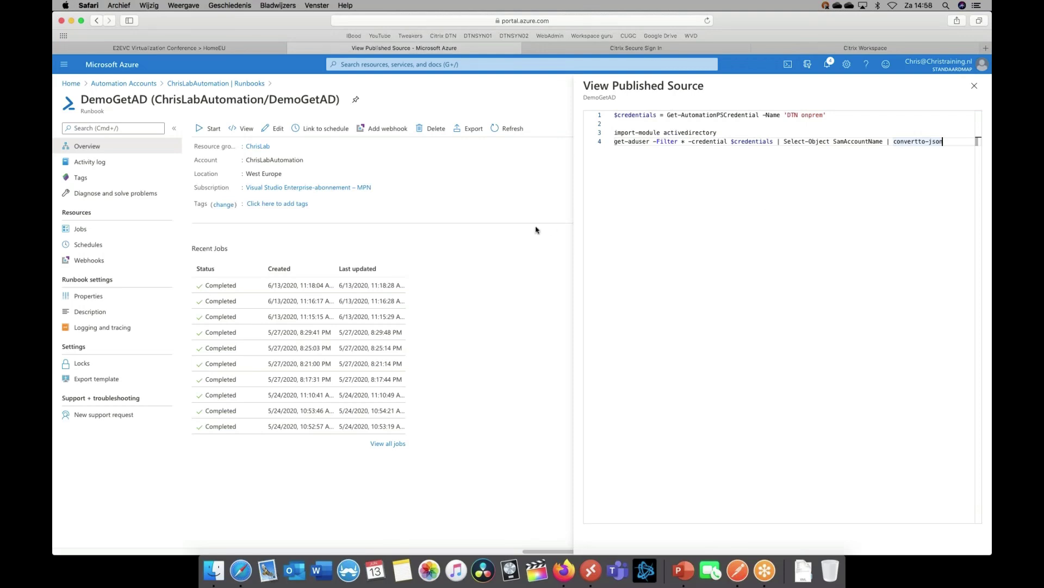
Start DemoGetAD on Hybrid Worker group OnPremChris and return to the runbook list
{"action": "left_click", "coordinate": [210, 128]}
{"action": "left_click", "coordinate": [912, 168]}
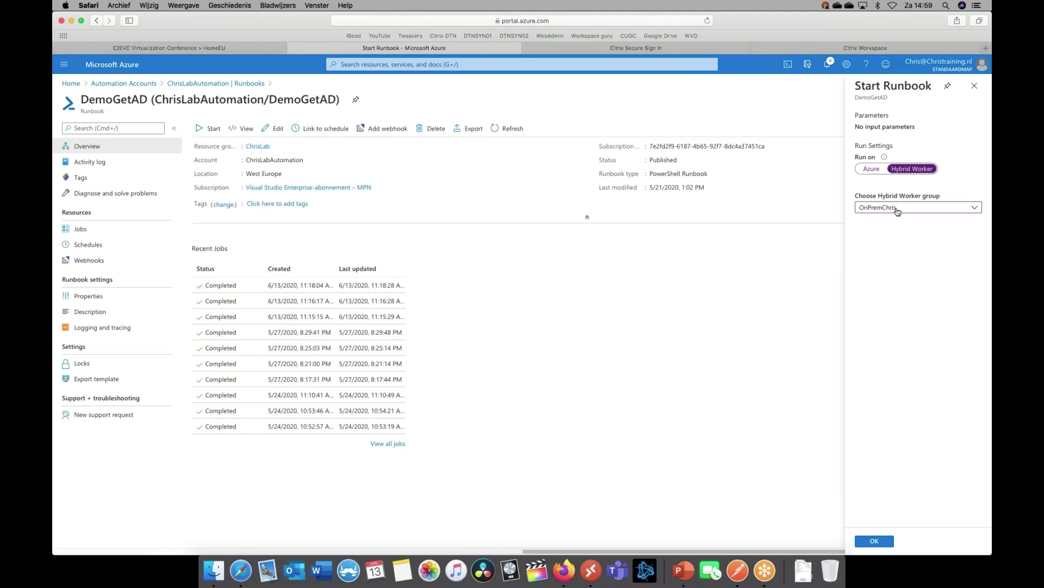
{"action": "left_click", "coordinate": [875, 542]}
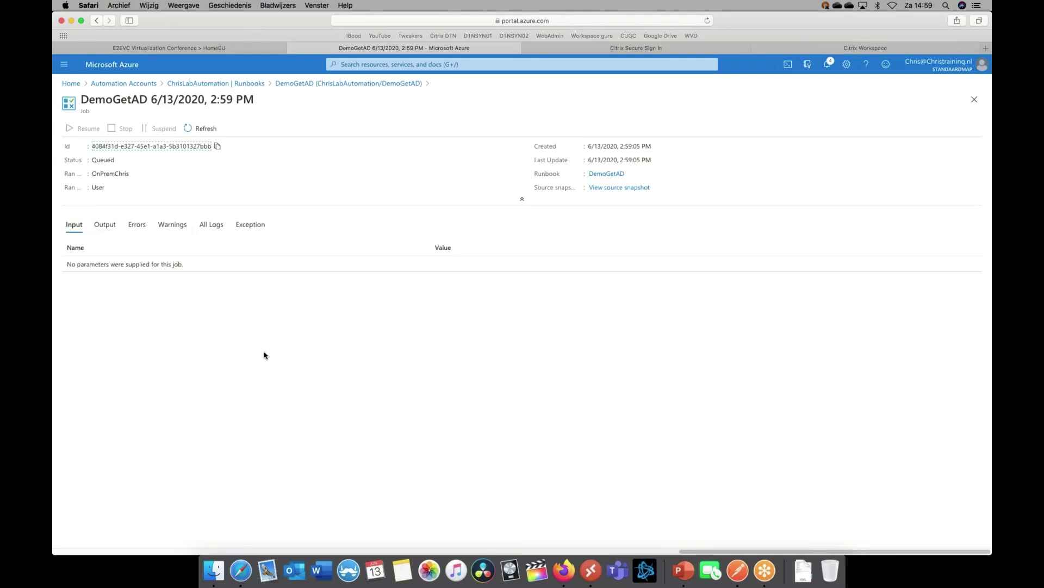
{"action": "left_click", "coordinate": [234, 83]}
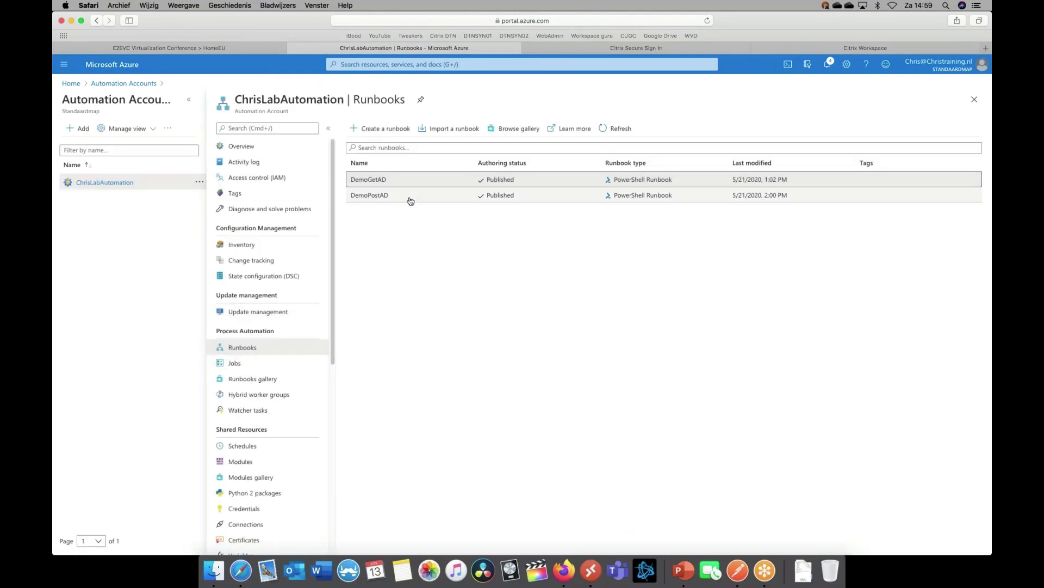
Open the DemoPostAD runbook and inspect the parameter lines in its source
{"action": "left_click", "coordinate": [376, 197]}
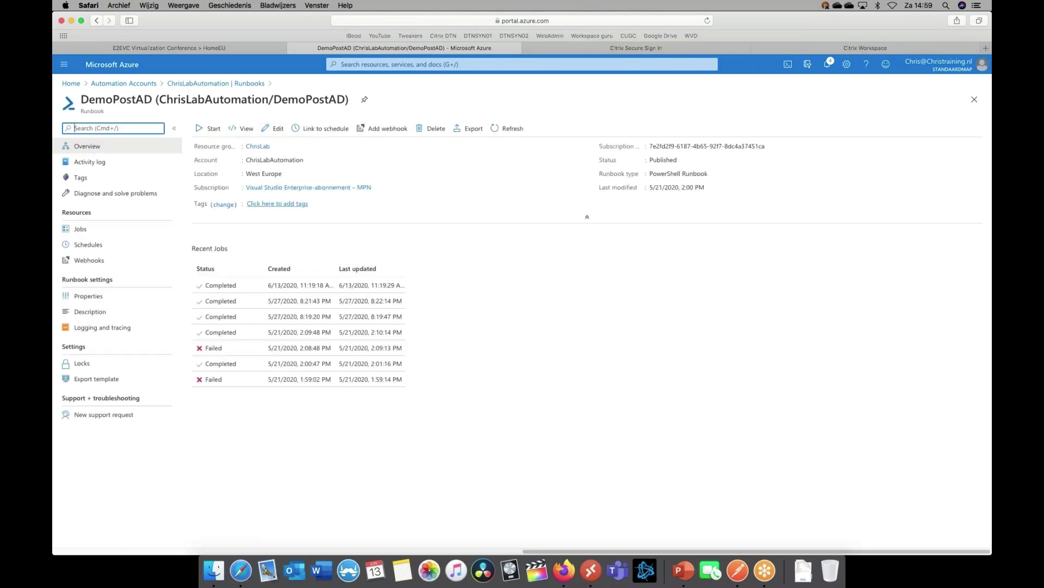
{"action": "left_click", "coordinate": [242, 129]}
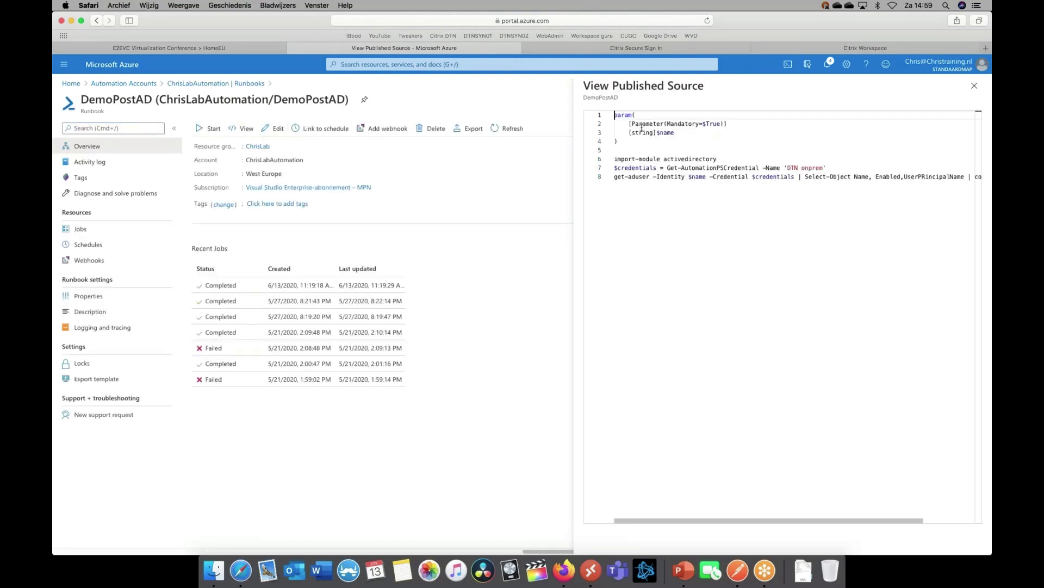
{"action": "left_click_drag", "start_coordinate": [640, 126], "coordinate": [692, 139]}
{"action": "left_click", "coordinate": [685, 138]}
{"action": "key", "text": "super+Down"}
Start DemoPostAD with a user's name as NAME on Hybrid Worker OnPremChris, then return to the list
{"action": "left_click", "coordinate": [209, 128]}
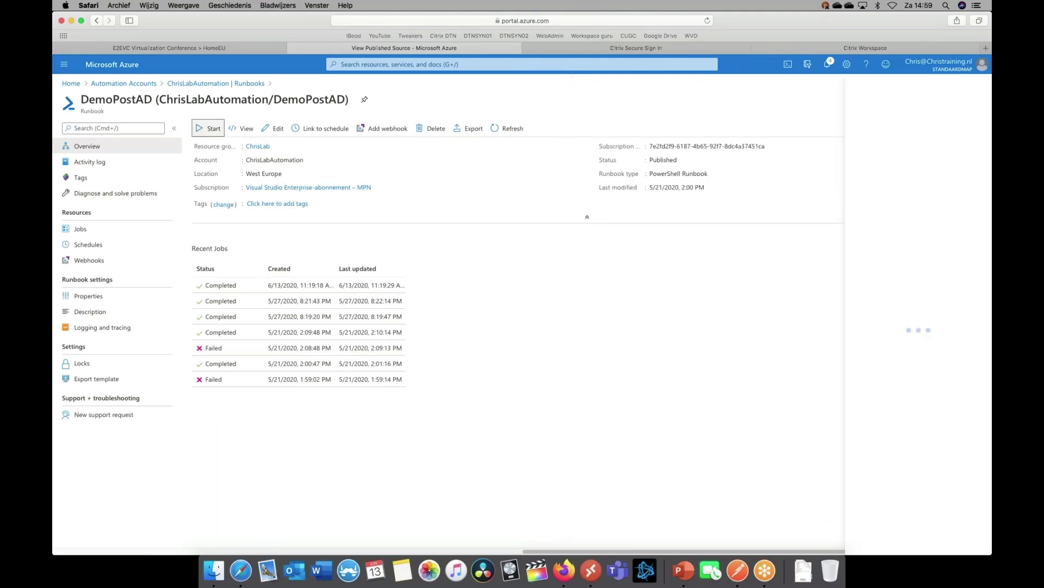
{"action": "type", "text": "Chris"}
{"action": "left_click", "coordinate": [917, 197]}
{"action": "left_click", "coordinate": [918, 234]}
{"action": "left_click", "coordinate": [914, 236]}
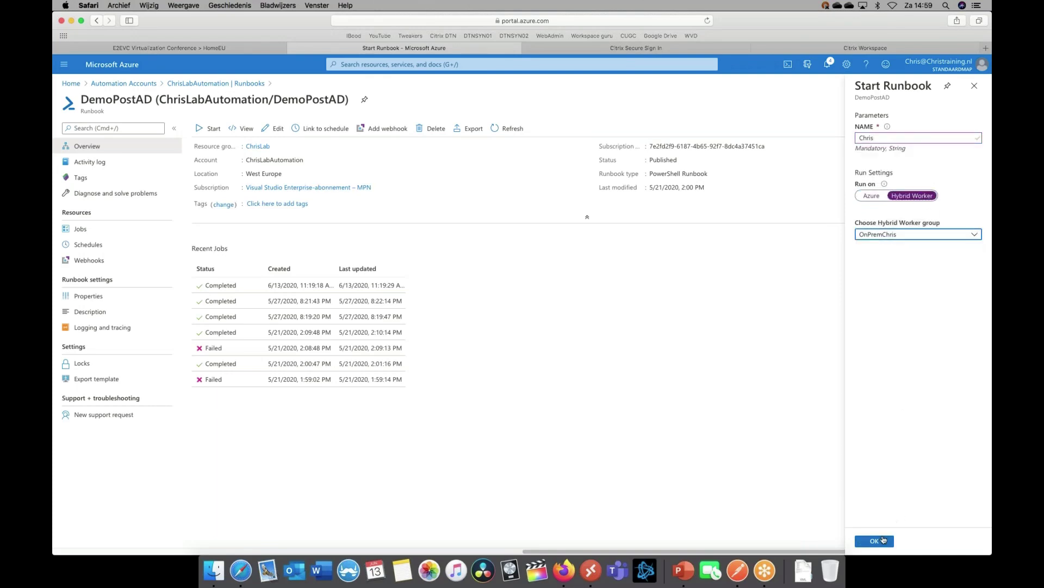
{"action": "left_click", "coordinate": [874, 540]}
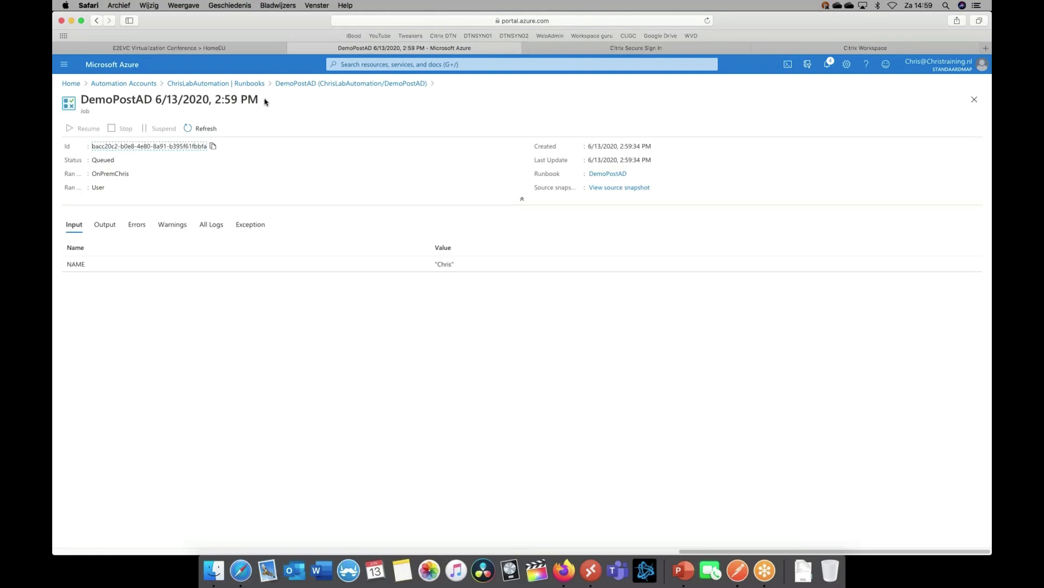
{"action": "left_click", "coordinate": [229, 84]}
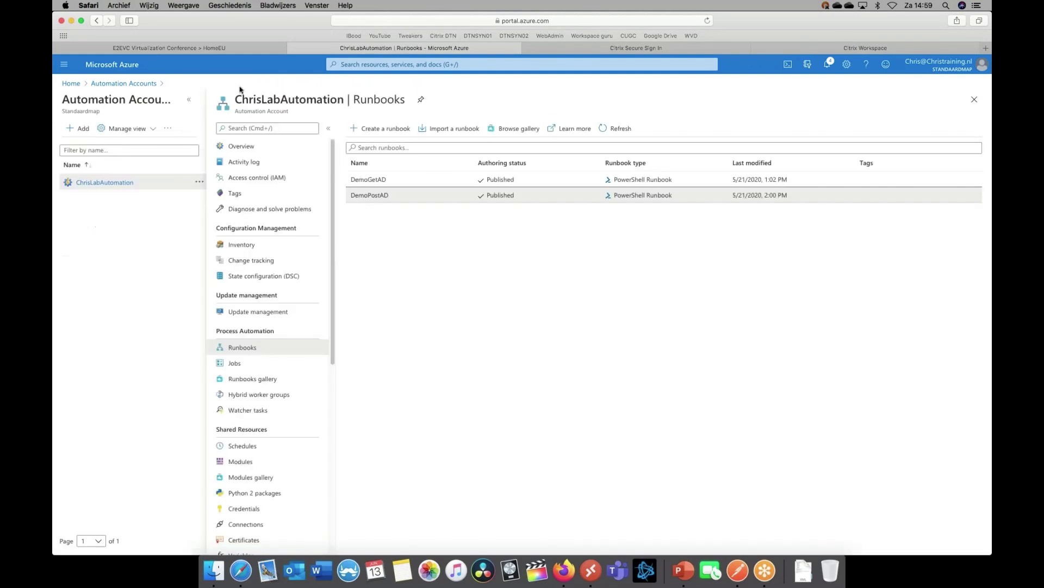
Inspect the latest DemoGetAD job's JSON output
{"action": "left_click", "coordinate": [375, 183]}
{"action": "left_click", "coordinate": [253, 287]}
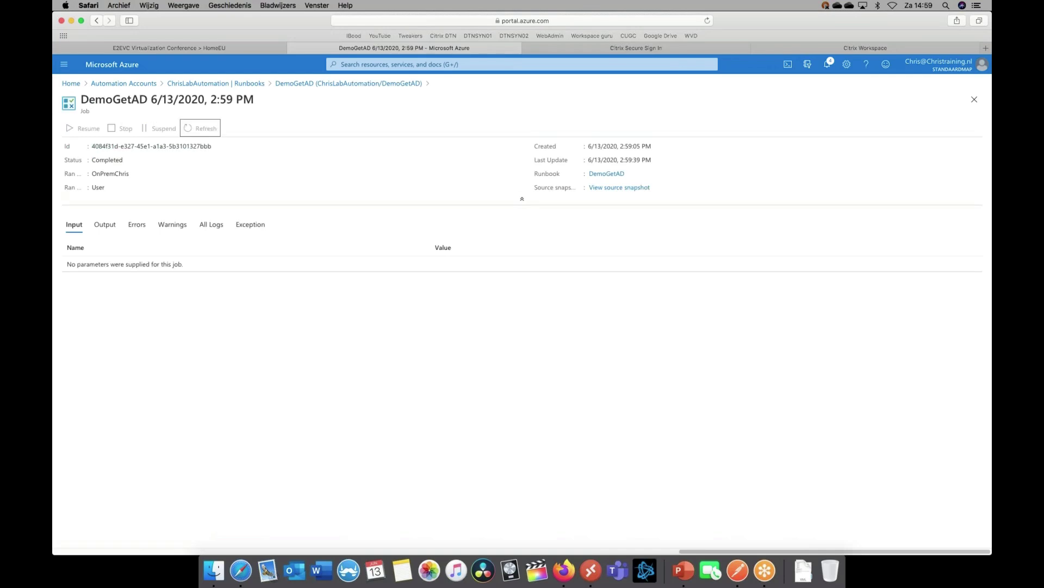
{"action": "left_click", "coordinate": [97, 228]}
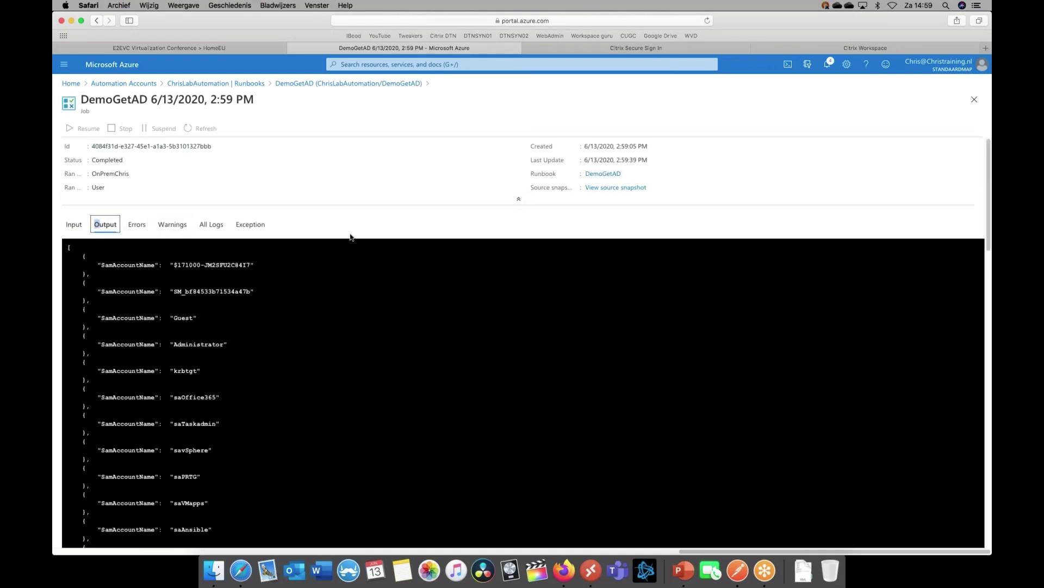
{"action": "left_click", "coordinate": [280, 179]}
{"action": "scroll", "coordinate": [278, 294], "scroll_direction": "down", "scroll_amount": 15}
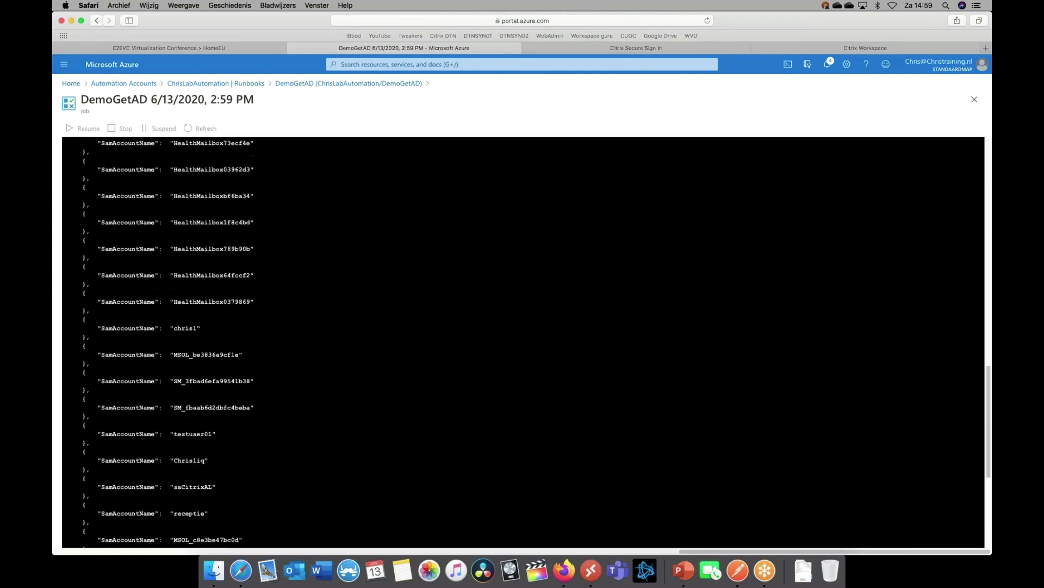
{"action": "scroll", "coordinate": [190, 350], "scroll_direction": "up", "scroll_amount": 15}
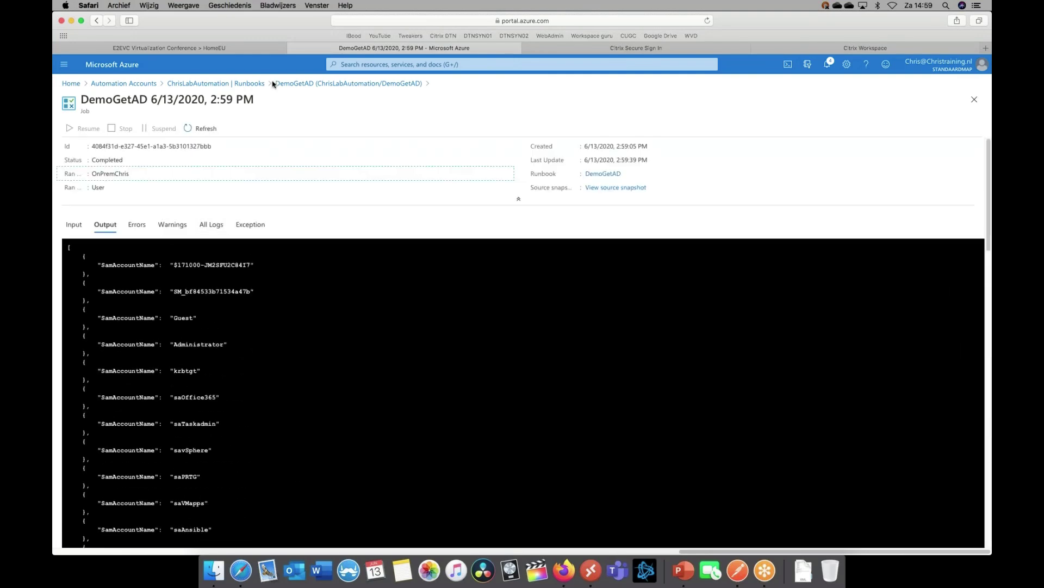
{"action": "left_click", "coordinate": [239, 83]}
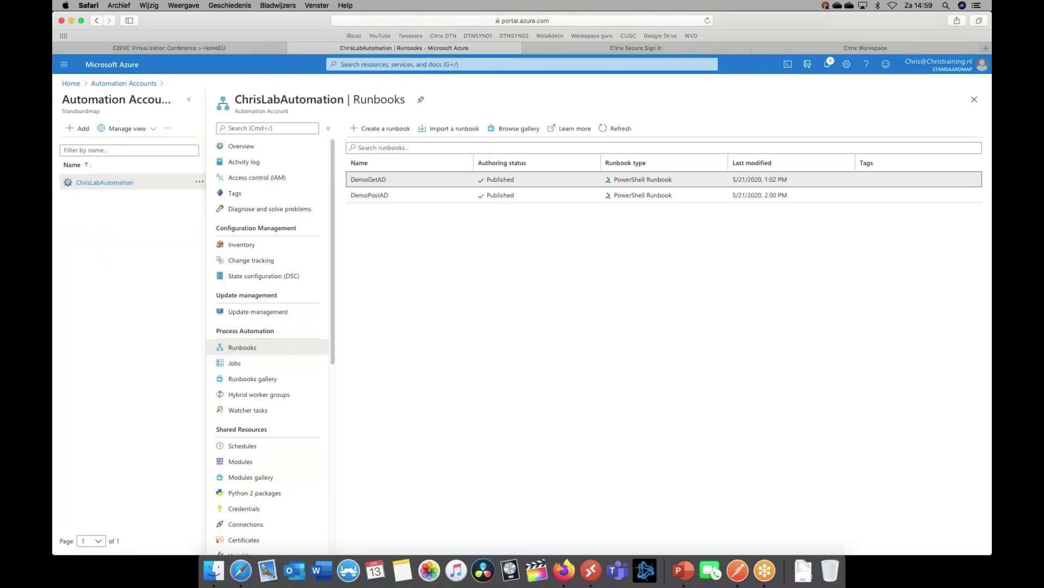
Check the queued DemoPostAD job's details
{"action": "left_click", "coordinate": [379, 195]}
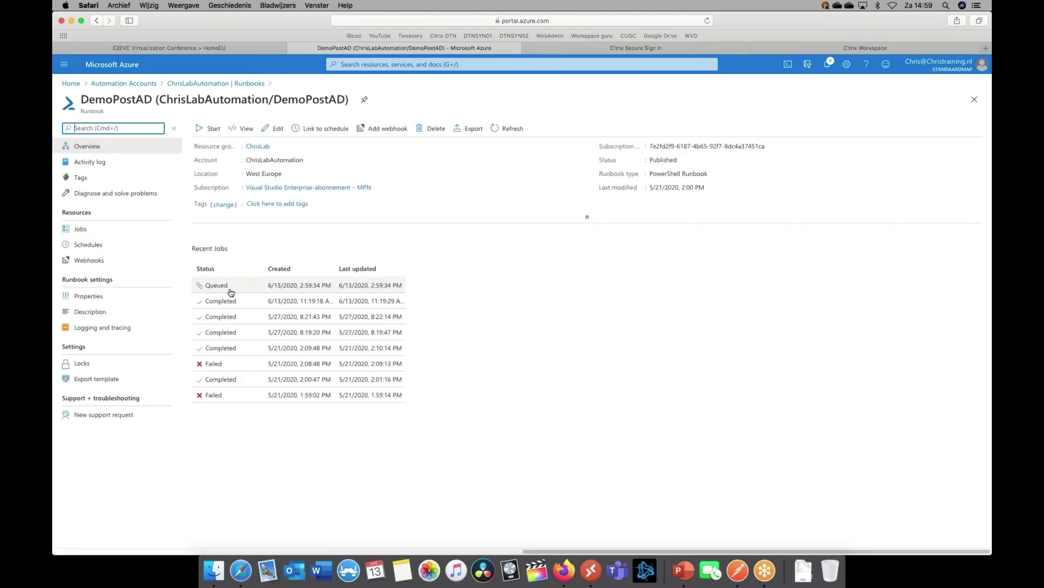
{"action": "left_click", "coordinate": [229, 288]}
{"action": "left_click", "coordinate": [205, 129]}
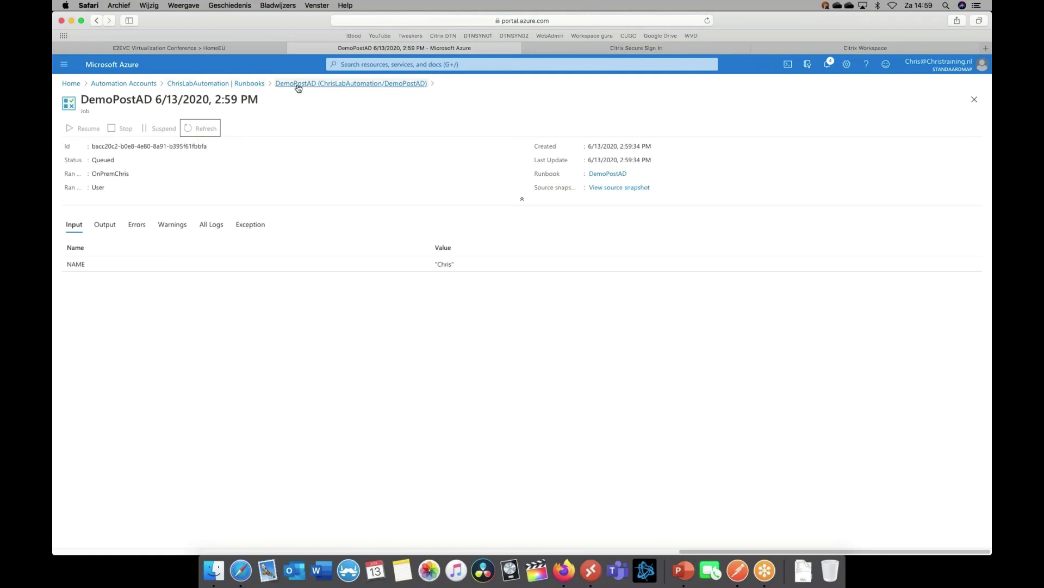
{"action": "left_click", "coordinate": [247, 85]}
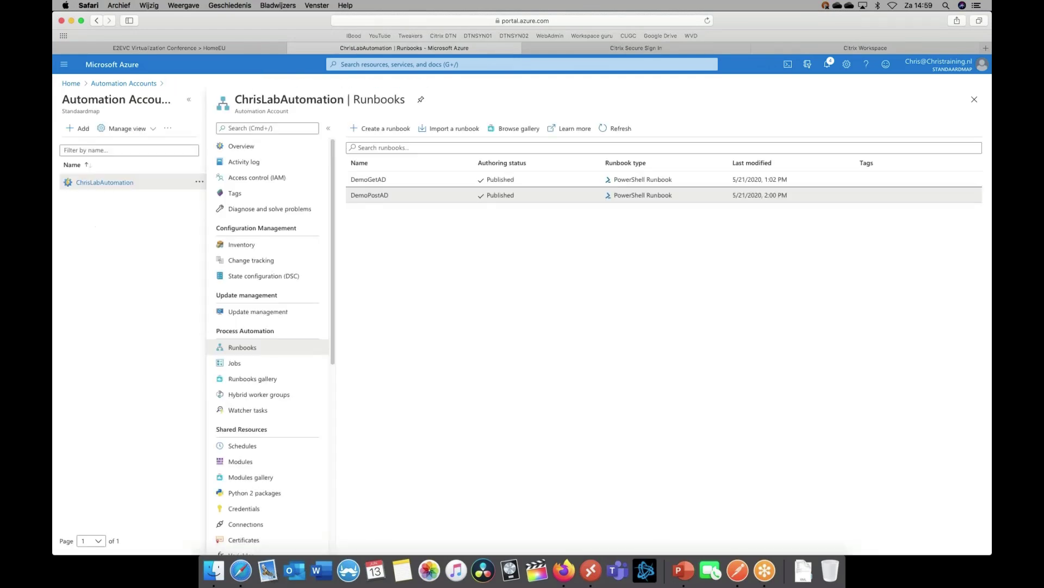
Reopen DemoGetAD, then go via Azure Home to the Logic Apps list
{"action": "left_click", "coordinate": [373, 185]}
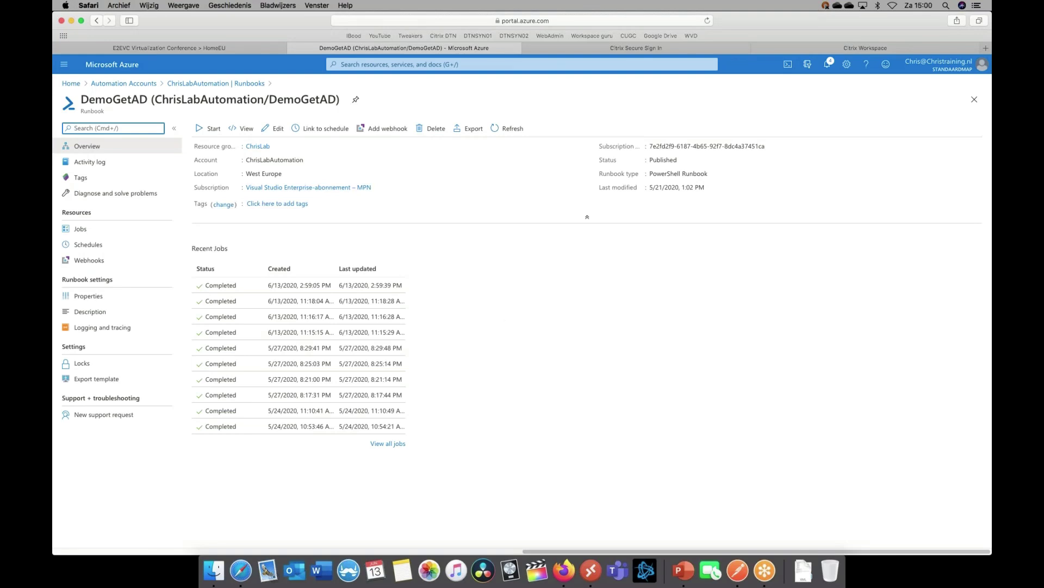
{"action": "left_click", "coordinate": [133, 84]}
{"action": "left_click", "coordinate": [71, 83]}
{"action": "left_click", "coordinate": [385, 122]}
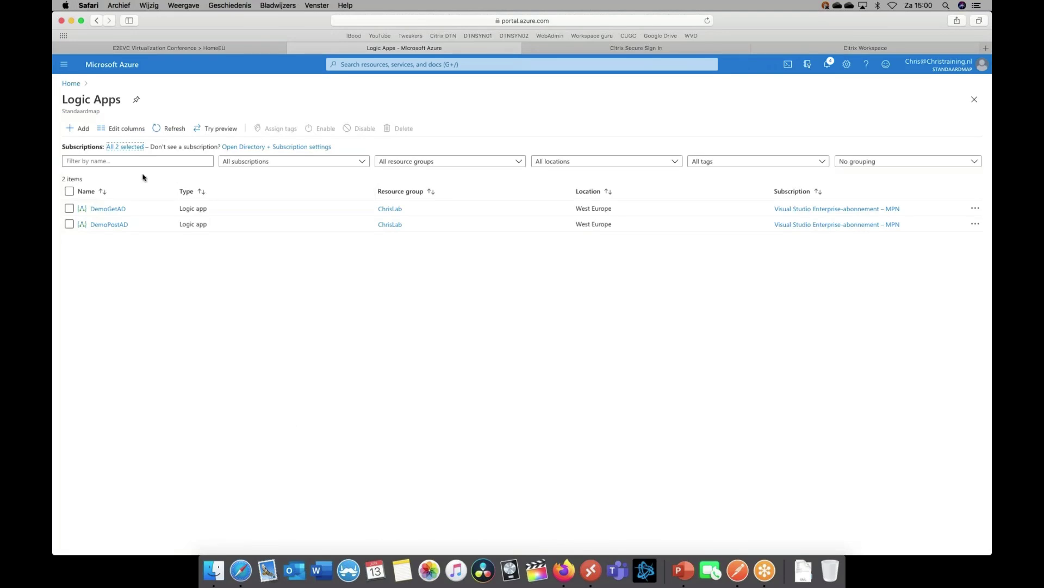
Open the DemoGetAD logic app designer and expand the HTTP request trigger to view its GET URL
{"action": "left_click", "coordinate": [111, 209]}
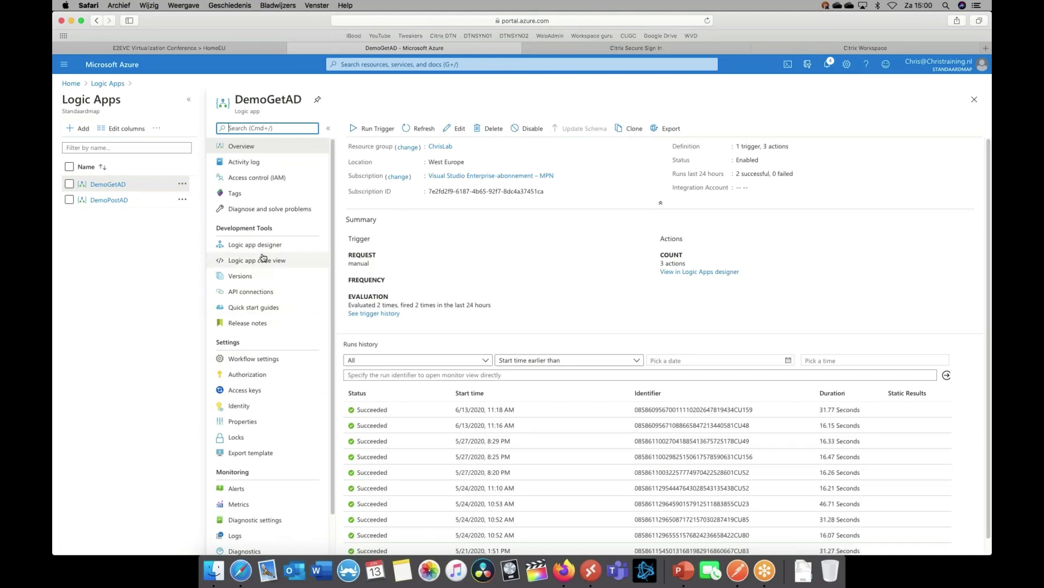
{"action": "left_click", "coordinate": [261, 244]}
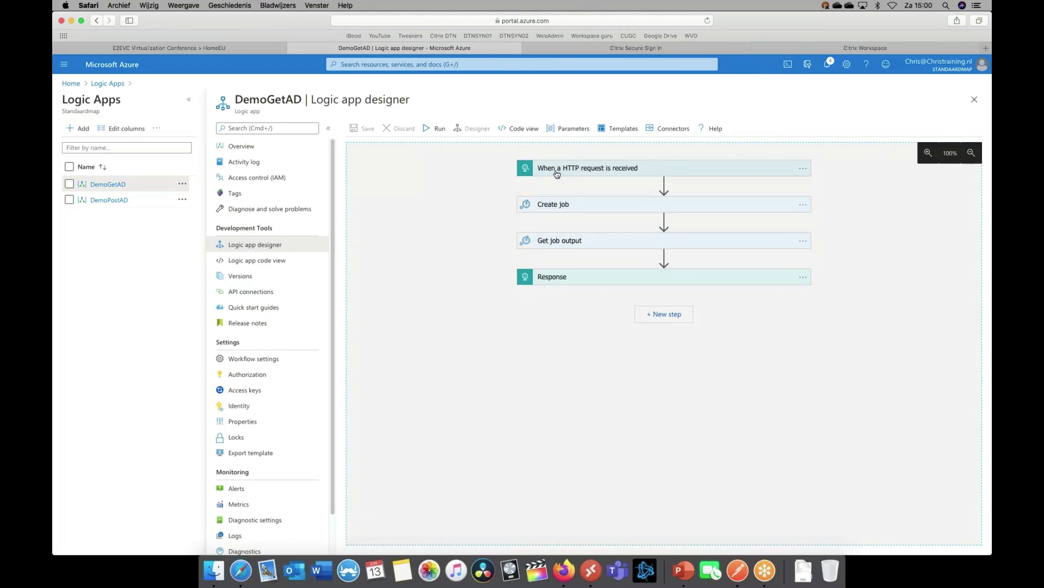
{"action": "left_click", "coordinate": [557, 169]}
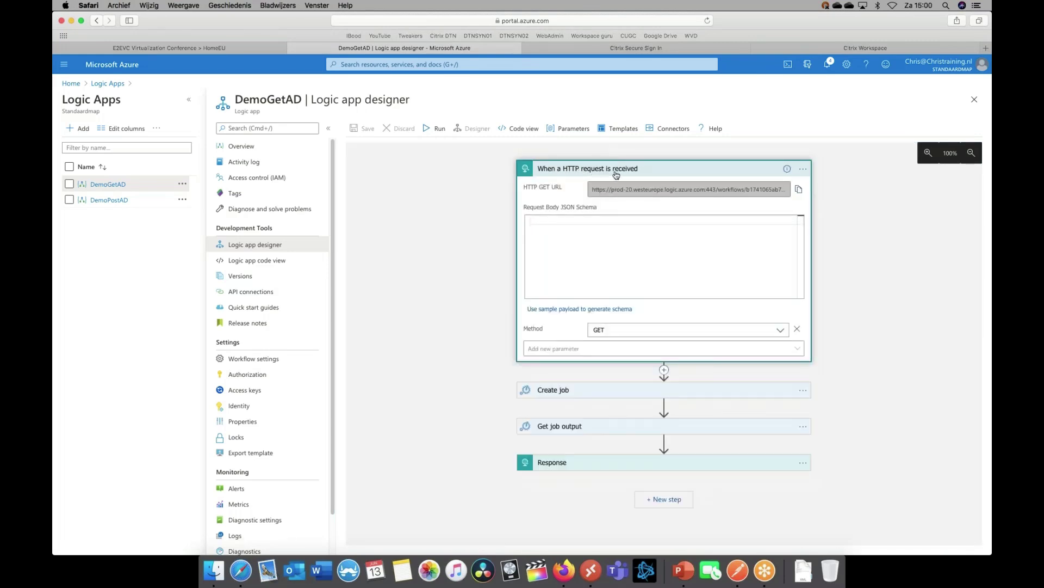
{"action": "left_click", "coordinate": [603, 190]}
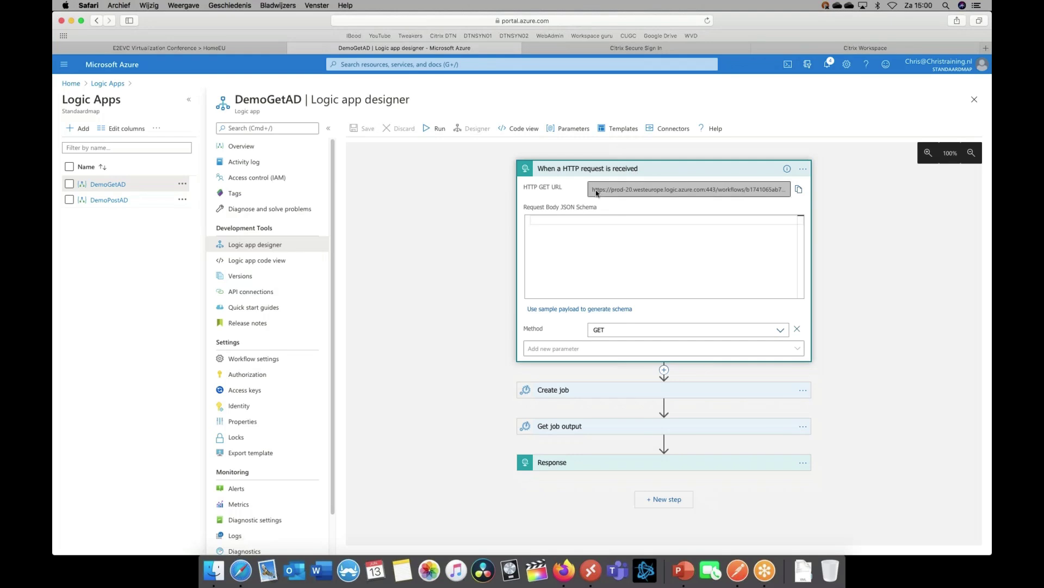
{"action": "left_click_drag", "start_coordinate": [789, 190], "coordinate": [788, 190]}
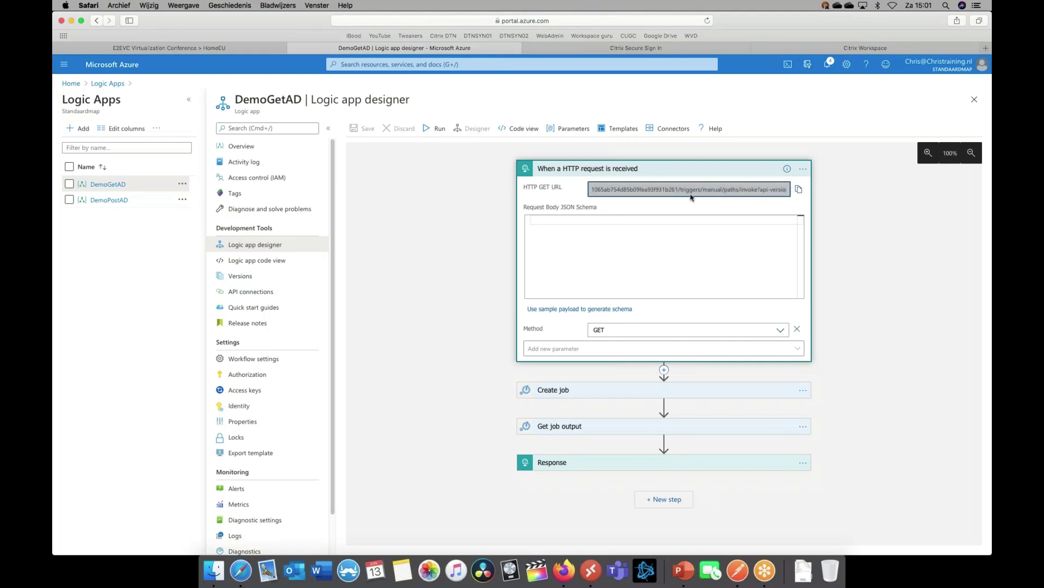
Expand the Create job and Get job output steps, then copy the trigger's HTTP GET URL
{"action": "left_click", "coordinate": [576, 389]}
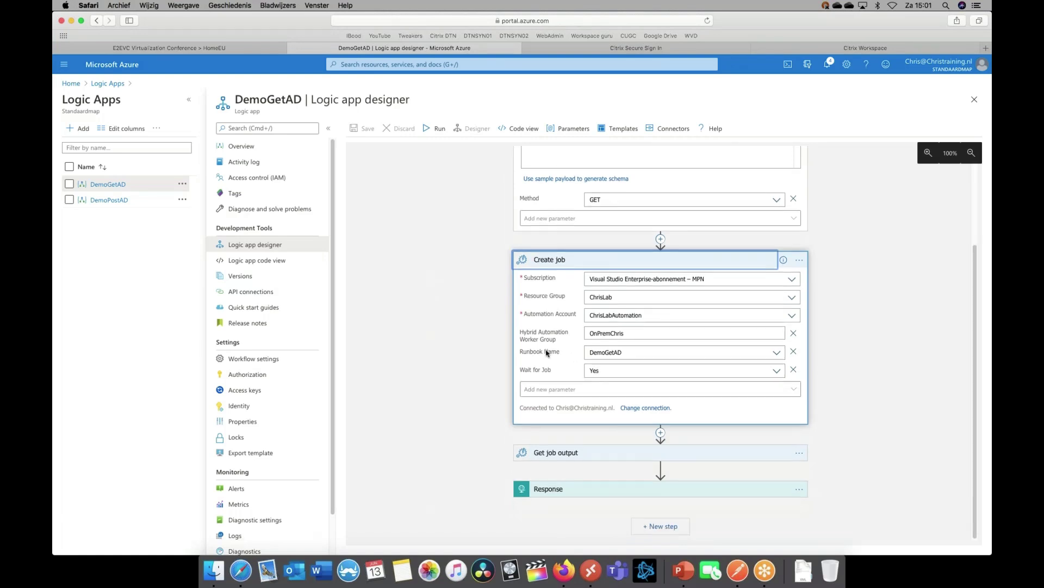
{"action": "left_click", "coordinate": [601, 453]}
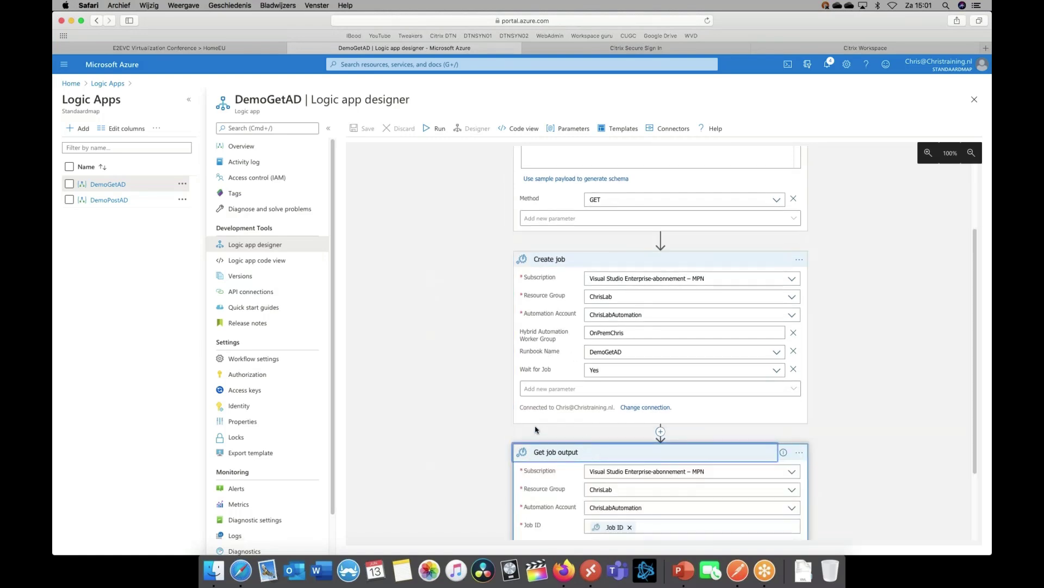
{"action": "scroll", "coordinate": [536, 430], "scroll_direction": "down", "scroll_amount": 3}
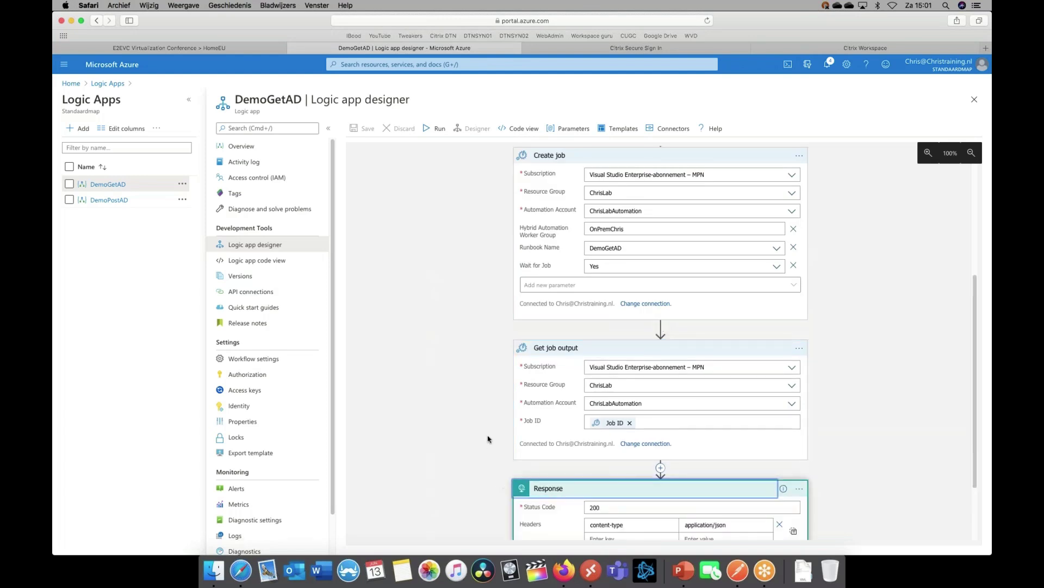
{"action": "scroll", "coordinate": [488, 438], "scroll_direction": "down", "scroll_amount": 3}
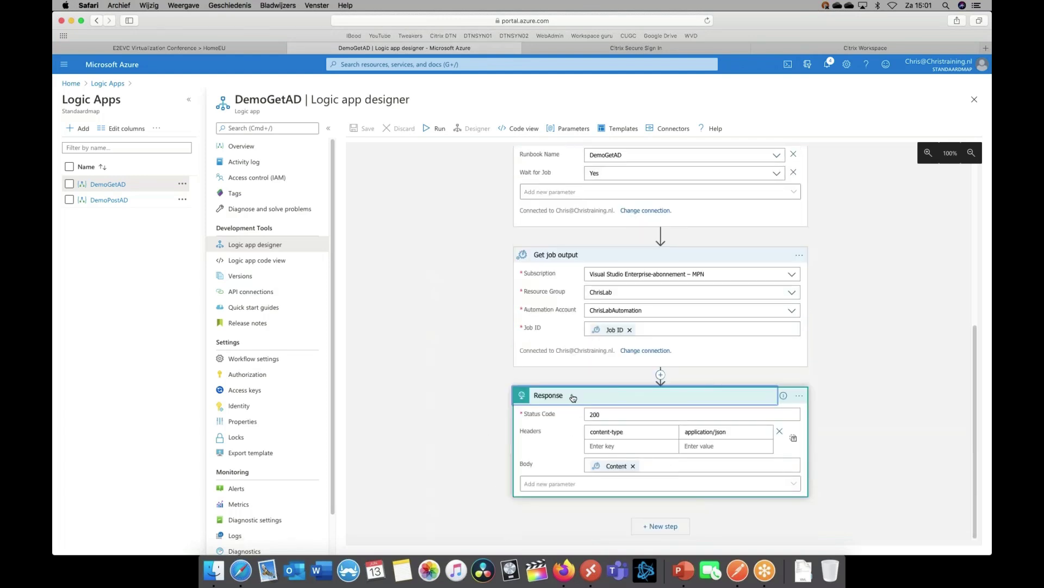
{"action": "scroll", "coordinate": [572, 399], "scroll_direction": "up", "scroll_amount": 10}
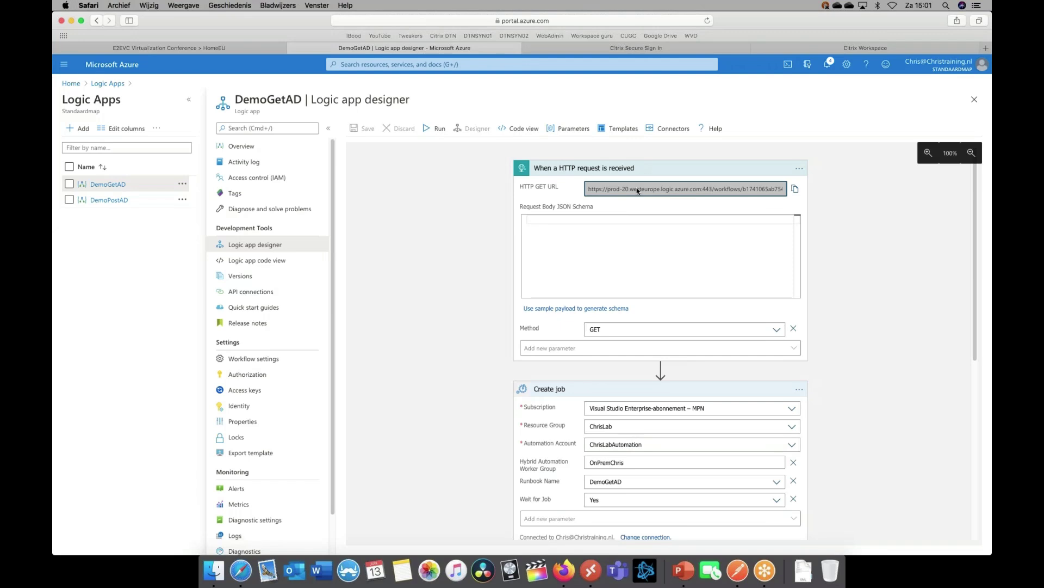
{"action": "left_click", "coordinate": [794, 190]}
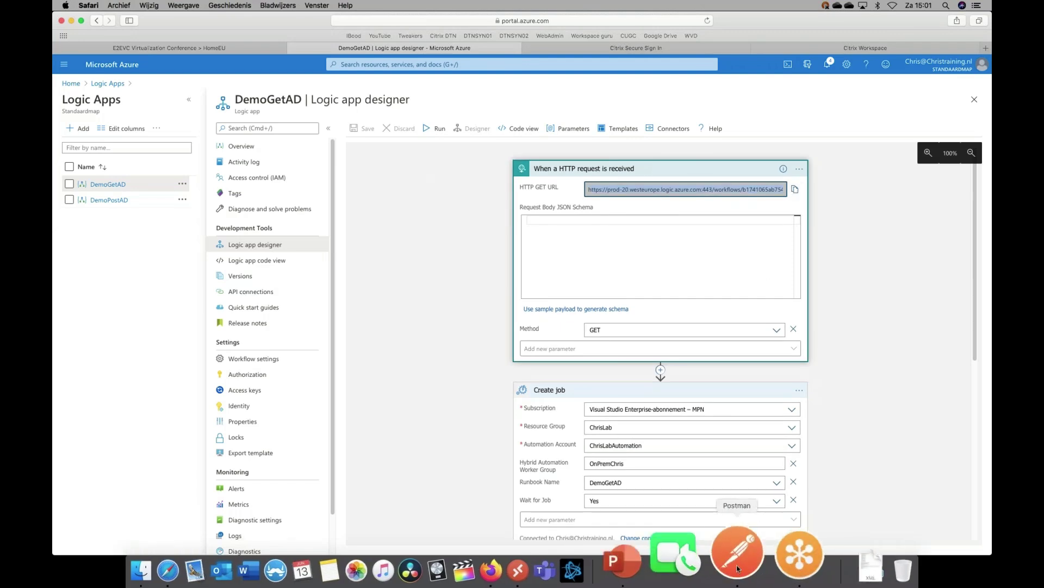
{"action": "left_click", "coordinate": [737, 565]}
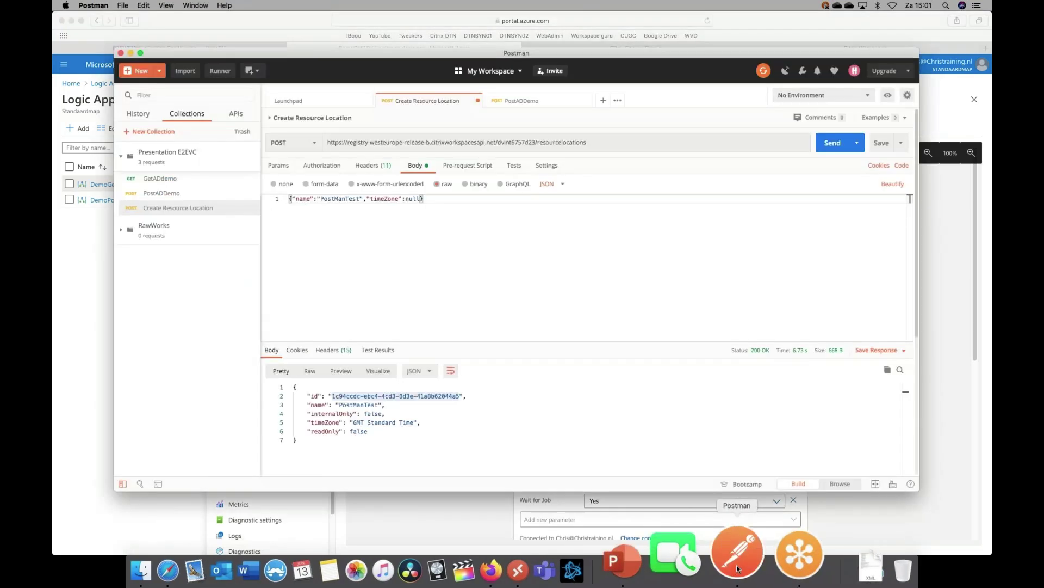
Paste the DemoGetAD trigger URL into a new Postman request and send it as a GET
{"action": "left_click", "coordinate": [603, 101]}
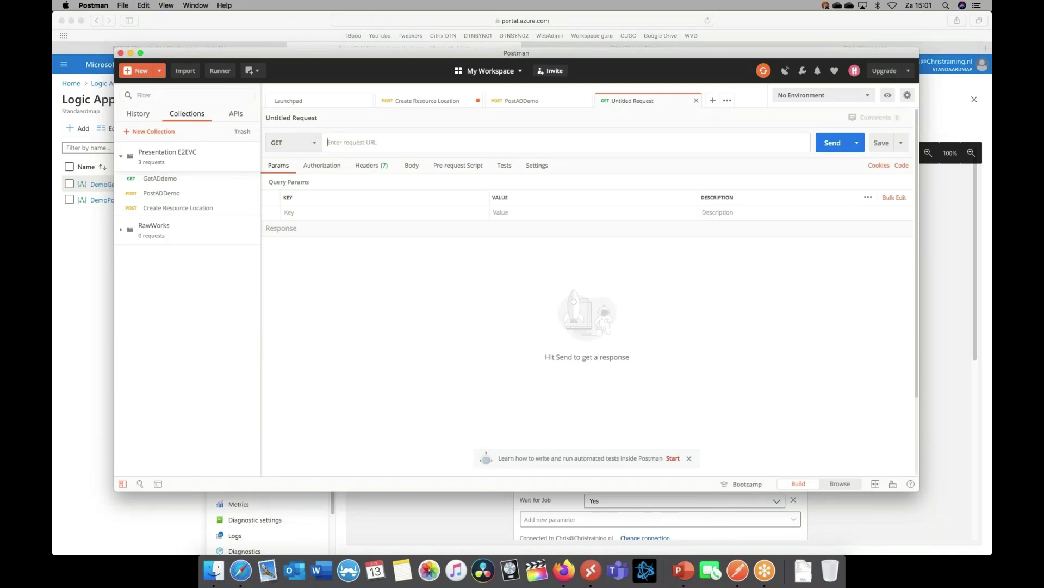
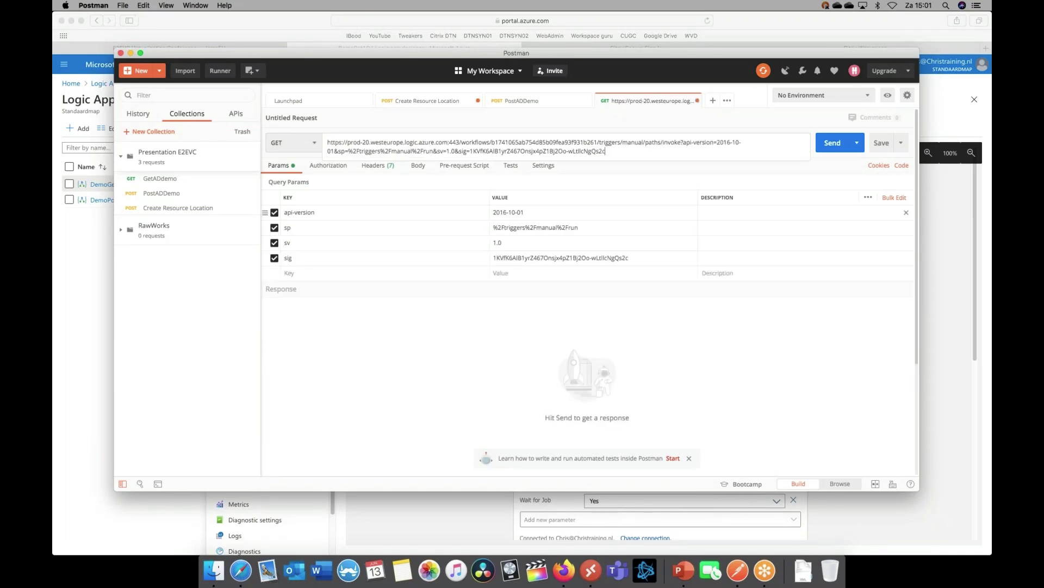
{"action": "left_click", "coordinate": [401, 313]}
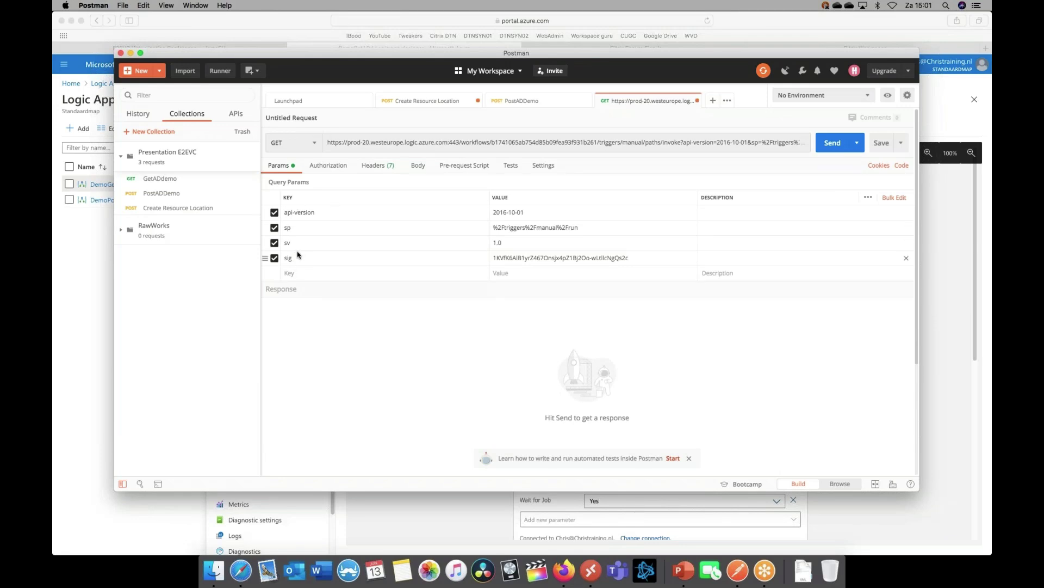
{"action": "left_click", "coordinate": [829, 146]}
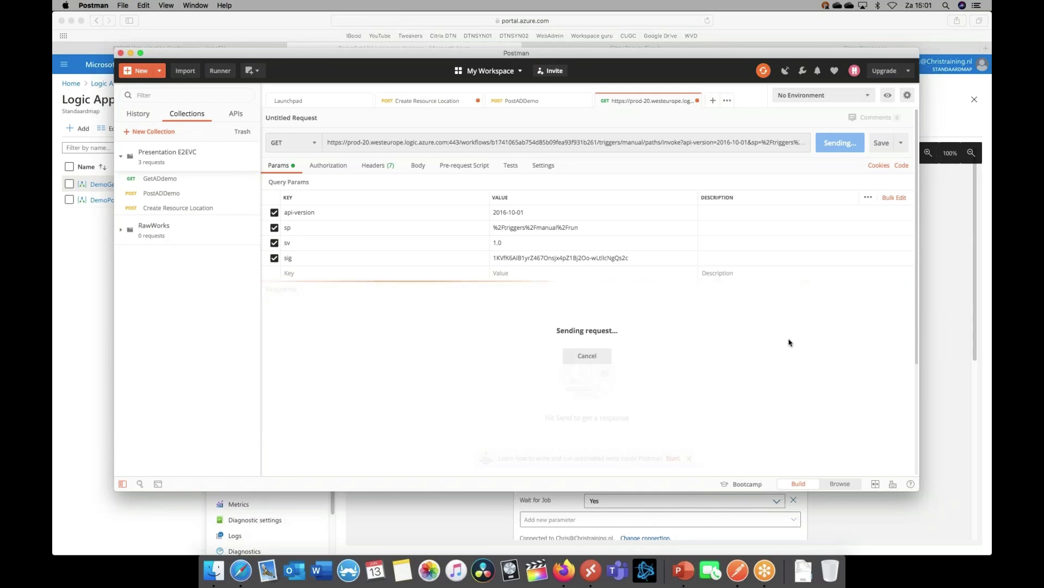
{"action": "key", "text": "super+Tab"}
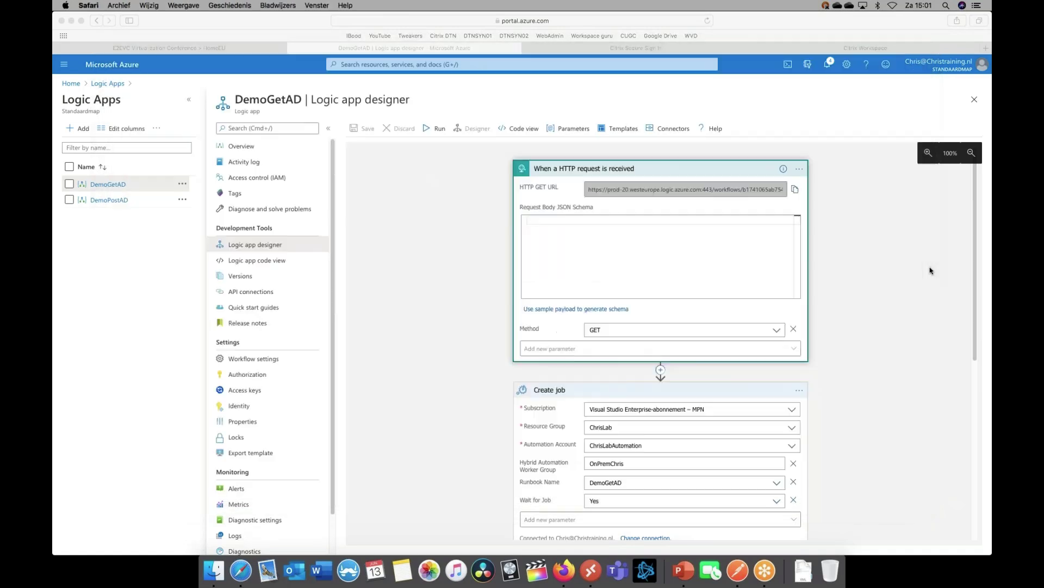
Refresh the DemoGetAD runs history, open the newest run and check its Create job step
{"action": "left_click", "coordinate": [239, 146]}
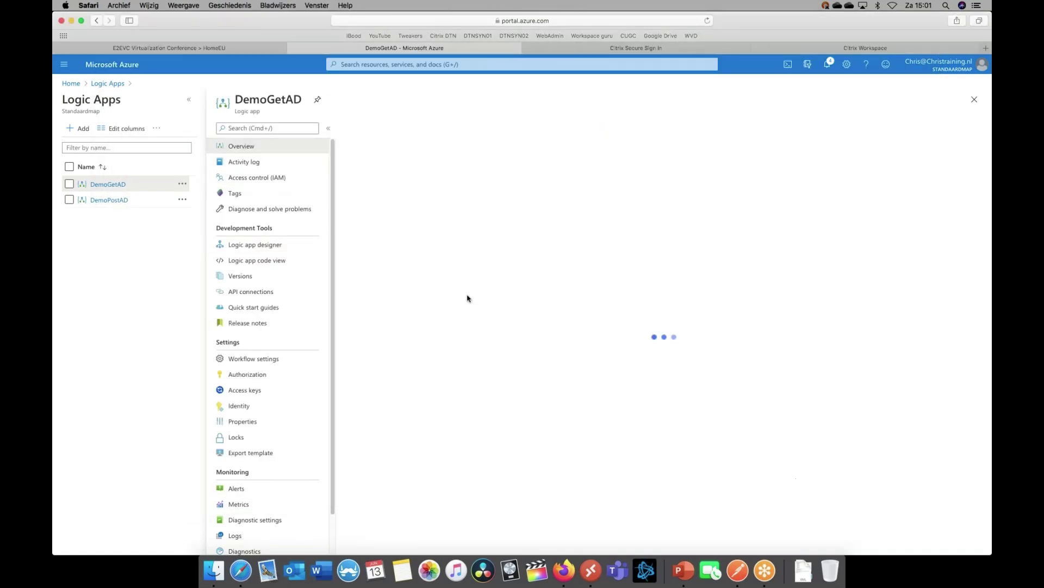
{"action": "left_click", "coordinate": [424, 130]}
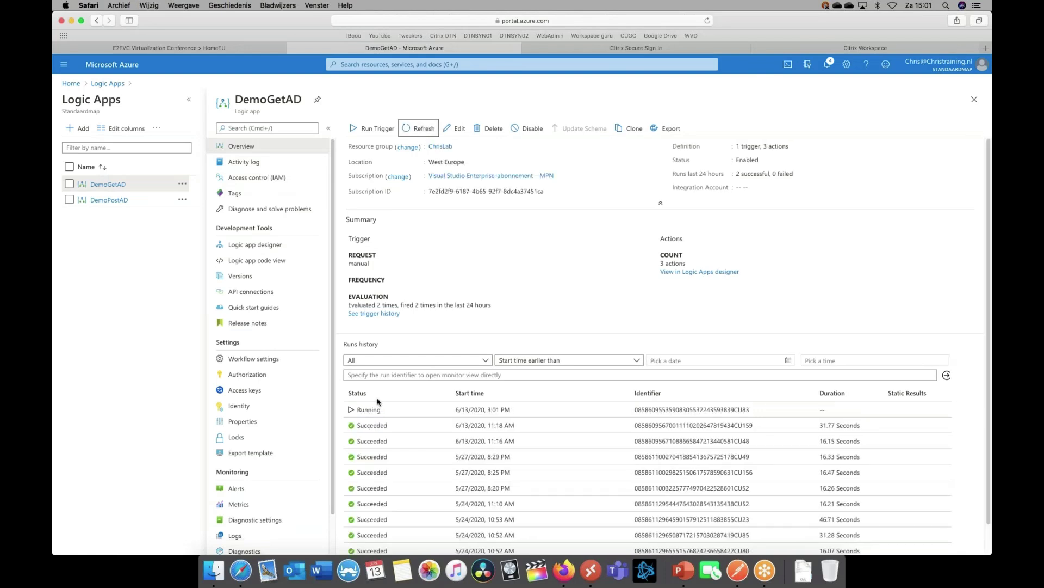
{"action": "left_click", "coordinate": [388, 409]}
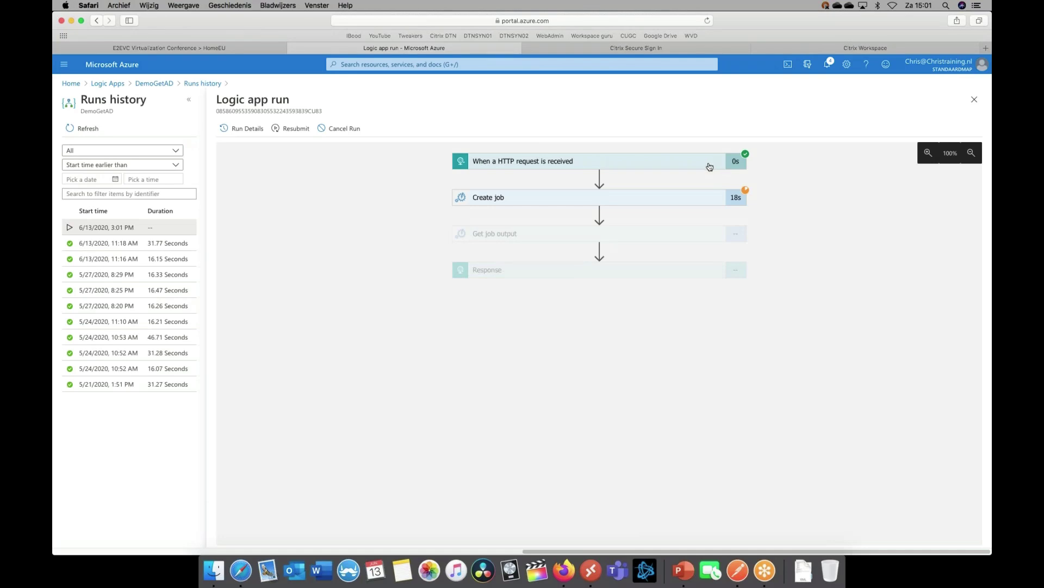
{"action": "left_click", "coordinate": [618, 199]}
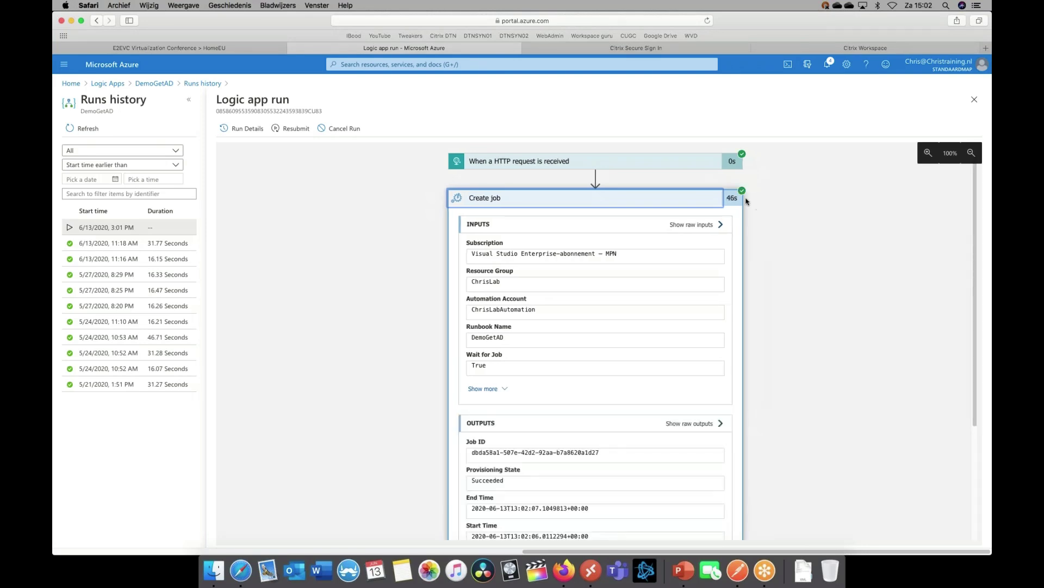
{"action": "scroll", "coordinate": [738, 338], "scroll_direction": "down", "scroll_amount": 3}
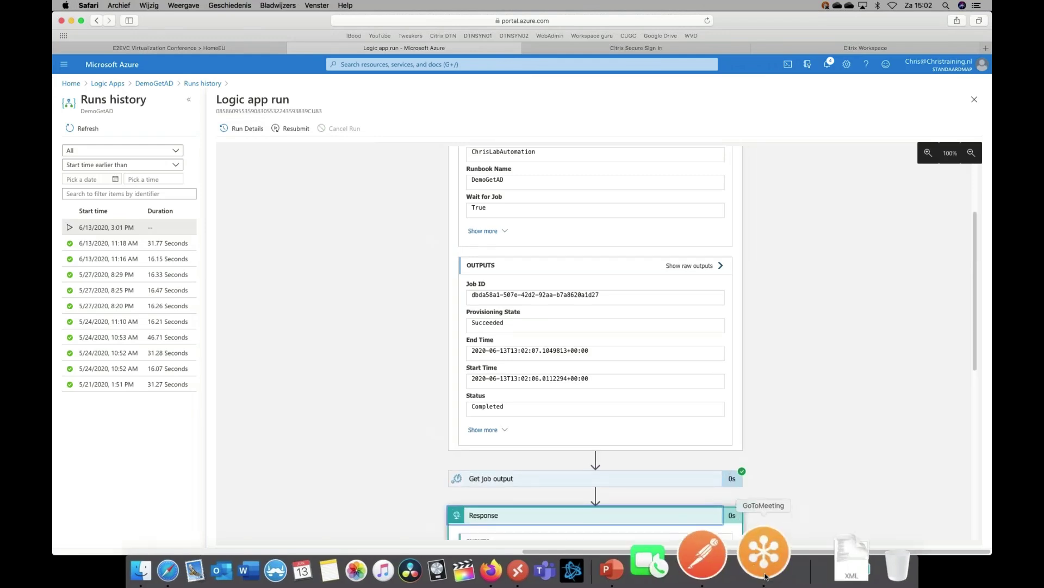
{"action": "left_click", "coordinate": [744, 567]}
Scroll through the AD user list in Postman's response body
{"action": "scroll", "coordinate": [338, 354], "scroll_direction": "down", "scroll_amount": 15}
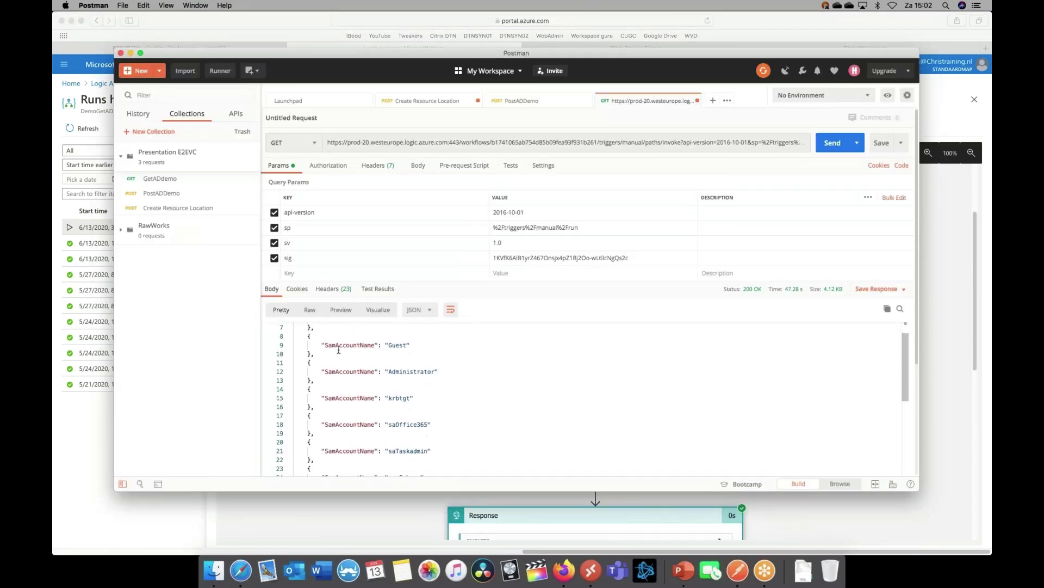
{"action": "scroll", "coordinate": [338, 354], "scroll_direction": "down", "scroll_amount": 10}
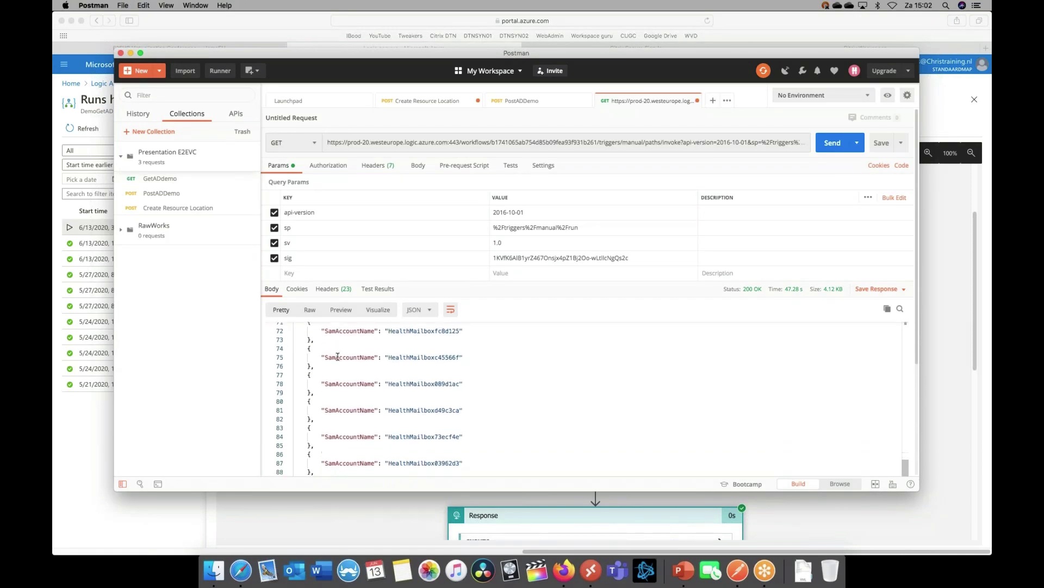
{"action": "scroll", "coordinate": [336, 357], "scroll_direction": "down", "scroll_amount": 10}
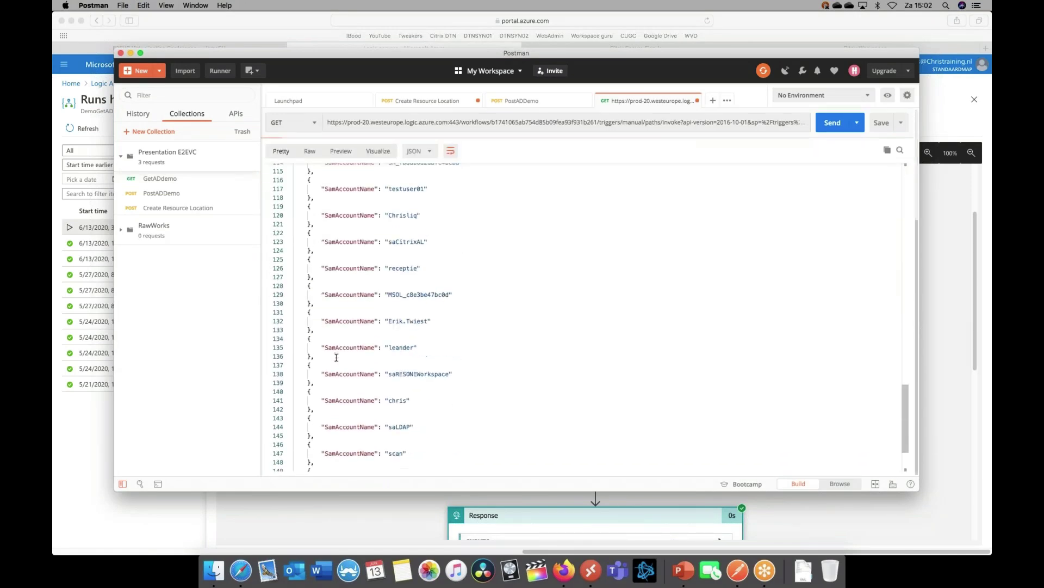
{"action": "scroll", "coordinate": [338, 351], "scroll_direction": "up", "scroll_amount": 15}
{"action": "scroll", "coordinate": [338, 351], "scroll_direction": "up", "scroll_amount": 15}
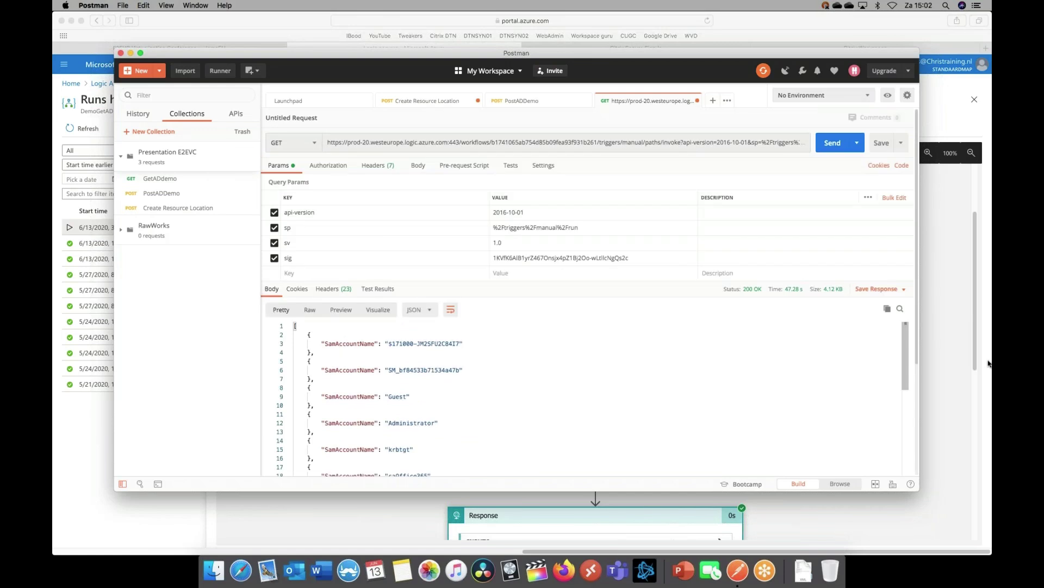
Switch to the Citrix Cloud sign-in page and fill in the saved login credentials
{"action": "left_click", "coordinate": [953, 346]}
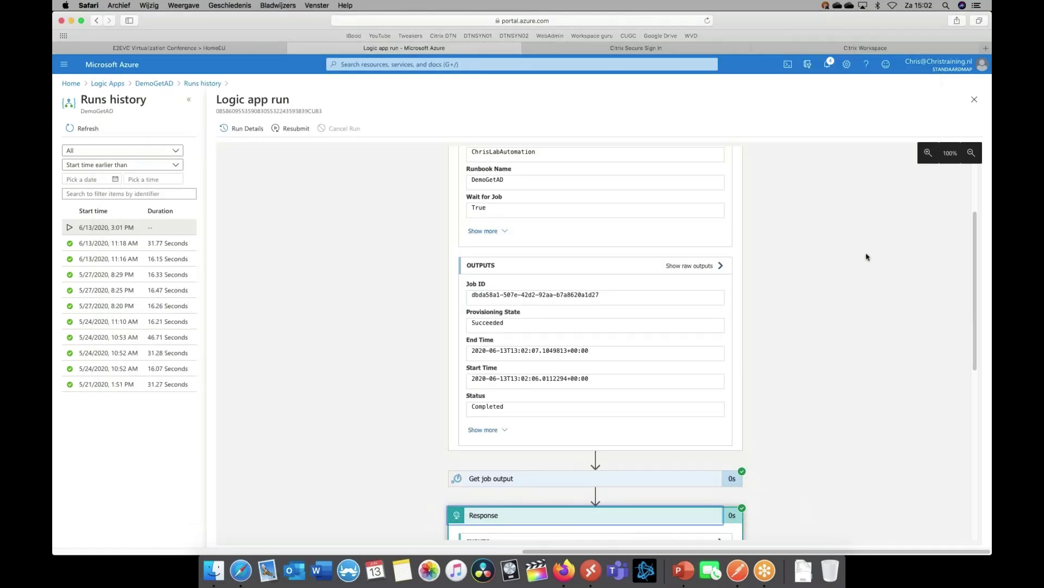
{"action": "left_click", "coordinate": [631, 48]}
{"action": "left_click", "coordinate": [624, 199]}
{"action": "left_click", "coordinate": [625, 233]}
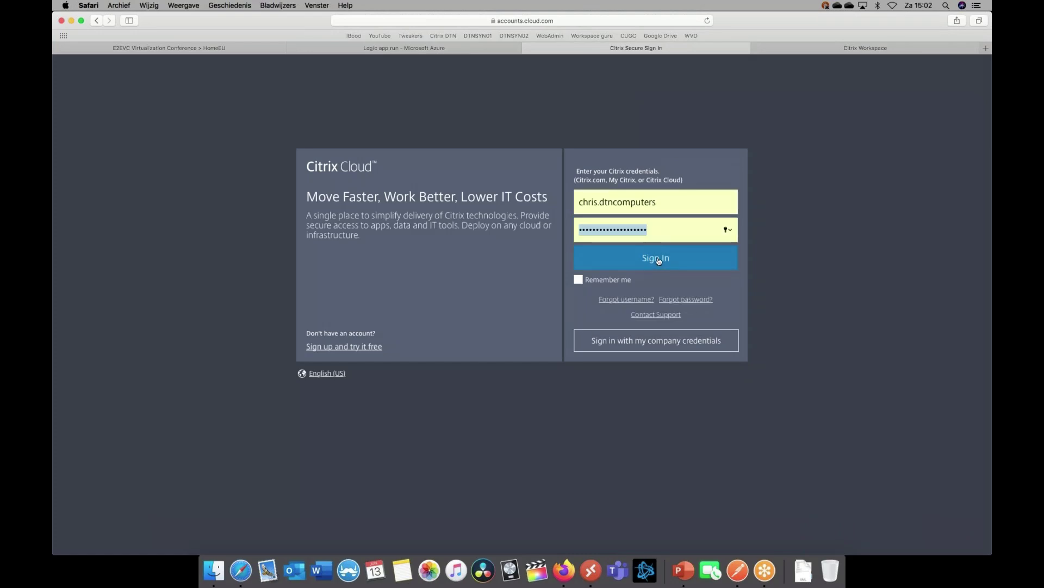
Sign in, select the DevCloud customer, and open Manage on the Microapps service tile
{"action": "left_click", "coordinate": [658, 259]}
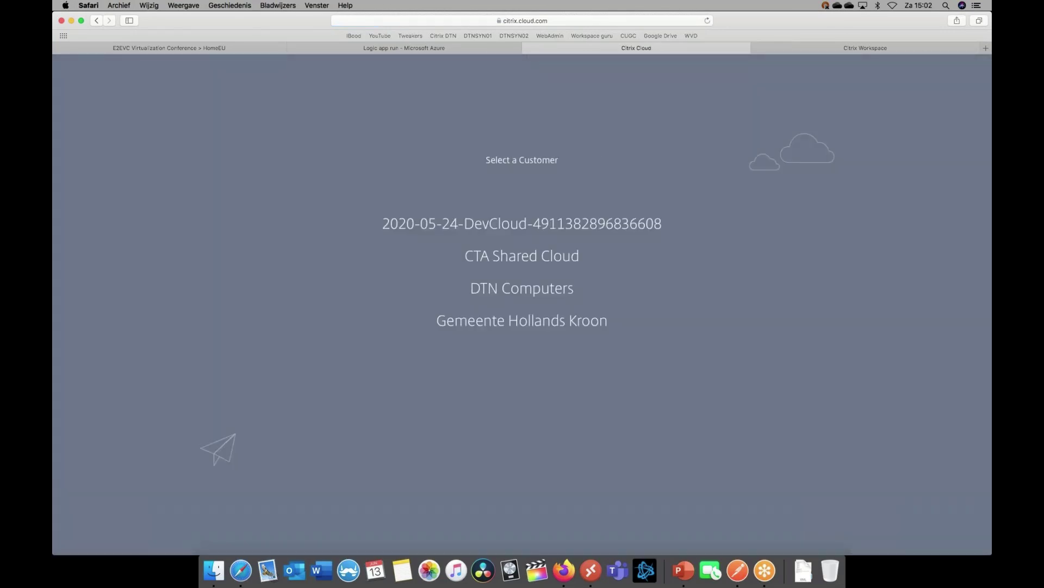
{"action": "left_click", "coordinate": [533, 223]}
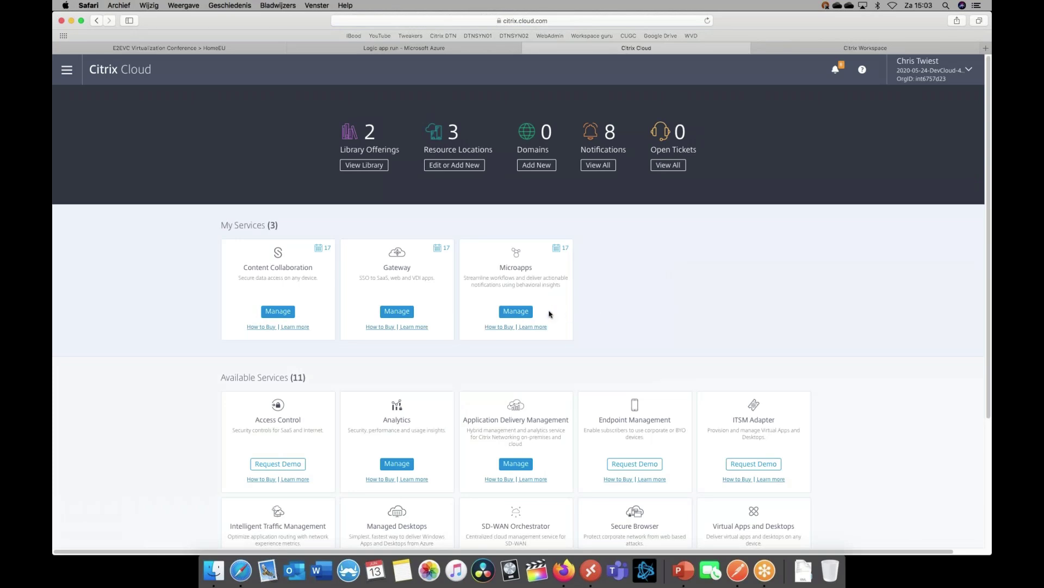
{"action": "left_click", "coordinate": [515, 312]}
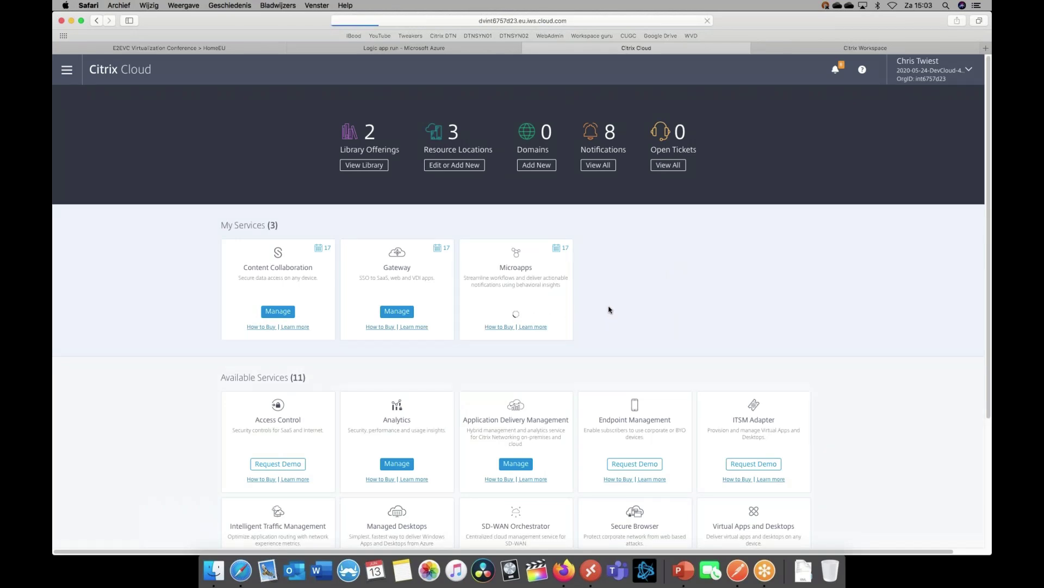
{"action": "scroll", "coordinate": [578, 249], "scroll_direction": "down", "scroll_amount": 5}
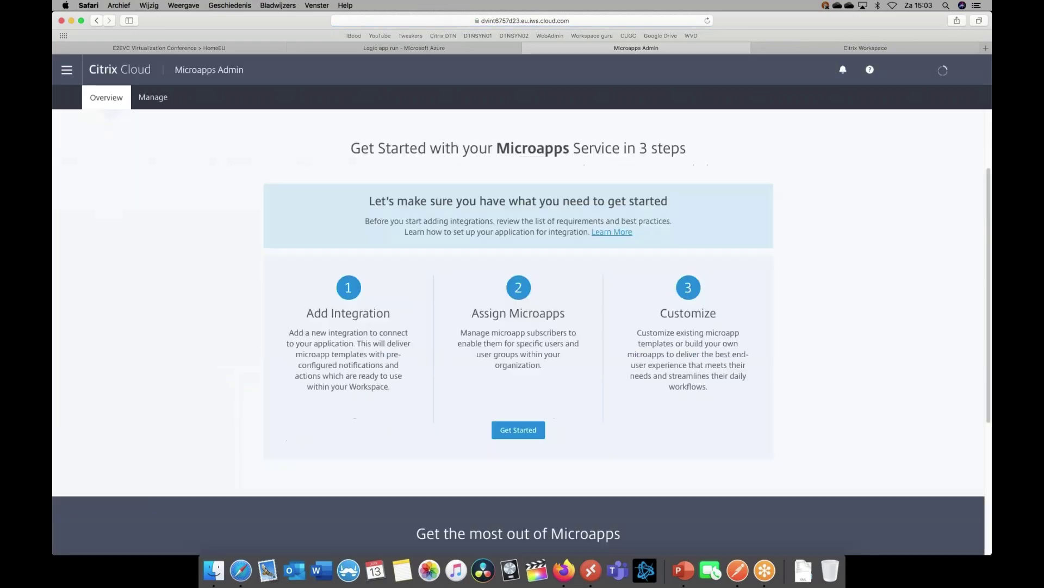
Edit the Active Directory integration and review the base URL in its Configuration
{"action": "left_click", "coordinate": [516, 335]}
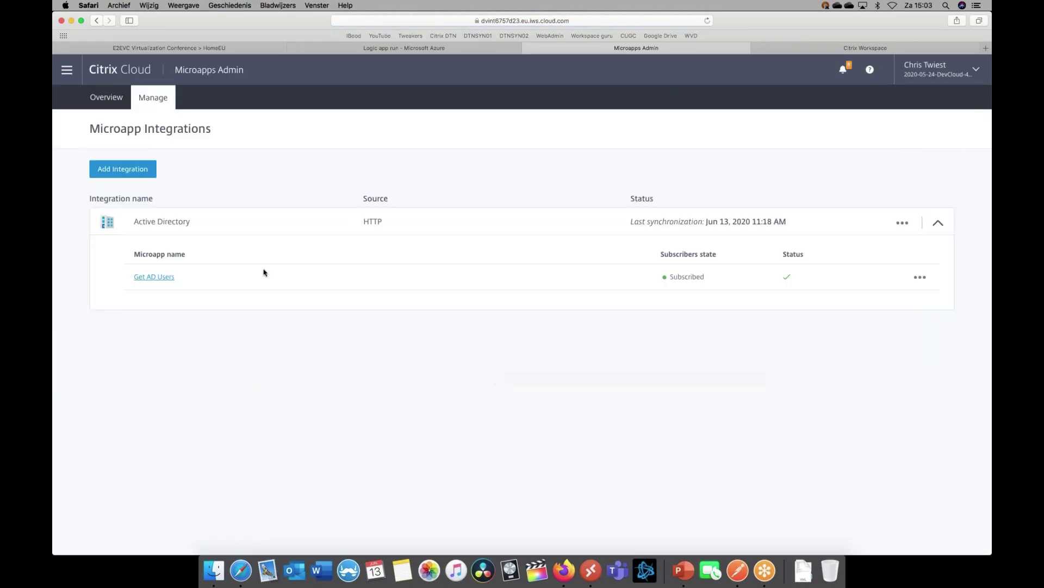
{"action": "left_click", "coordinate": [903, 223]}
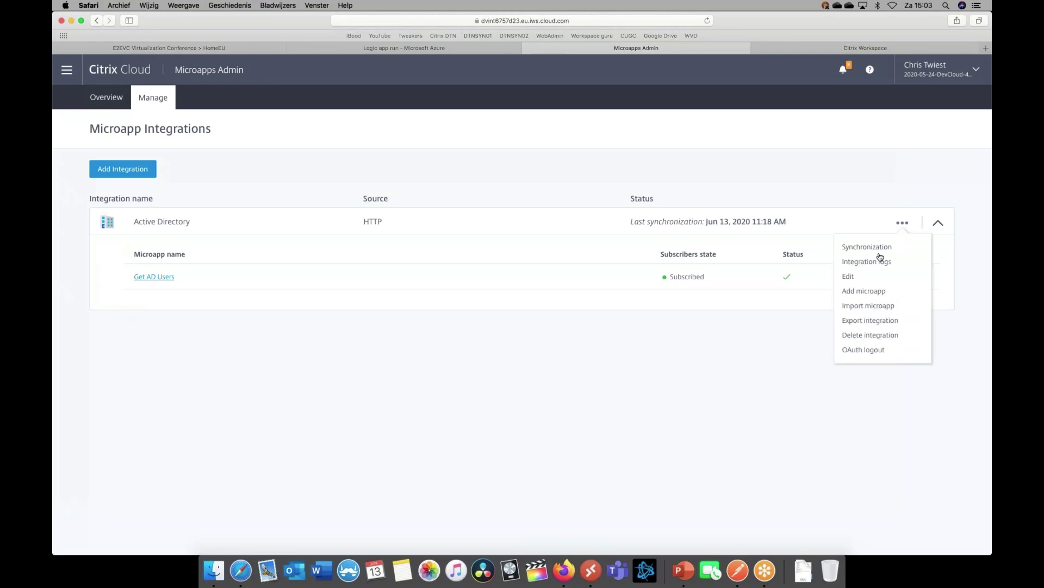
{"action": "left_click", "coordinate": [870, 277]}
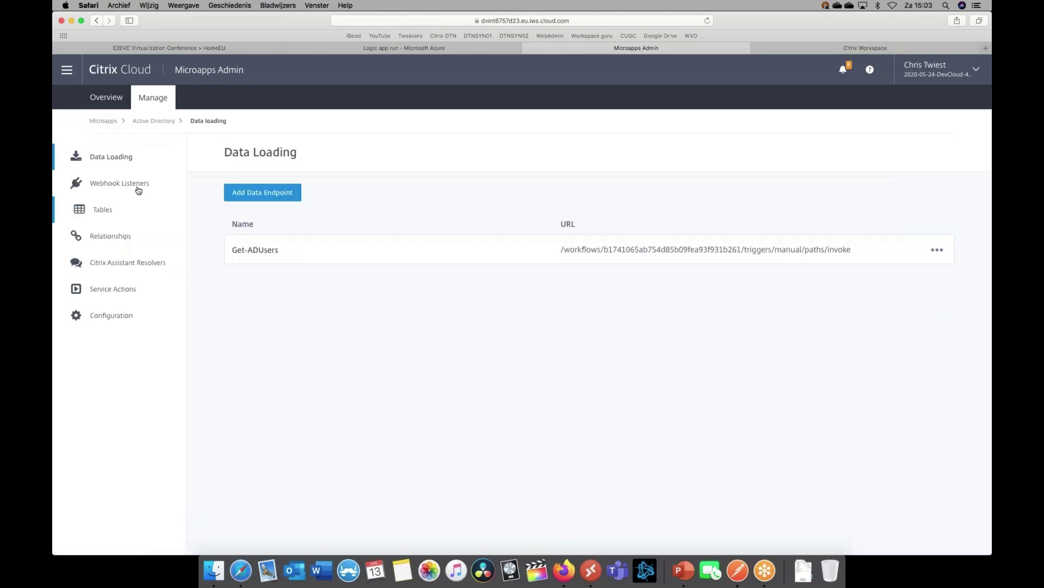
{"action": "left_click", "coordinate": [121, 317]}
{"action": "left_click_drag", "start_coordinate": [233, 270], "coordinate": [380, 270]}
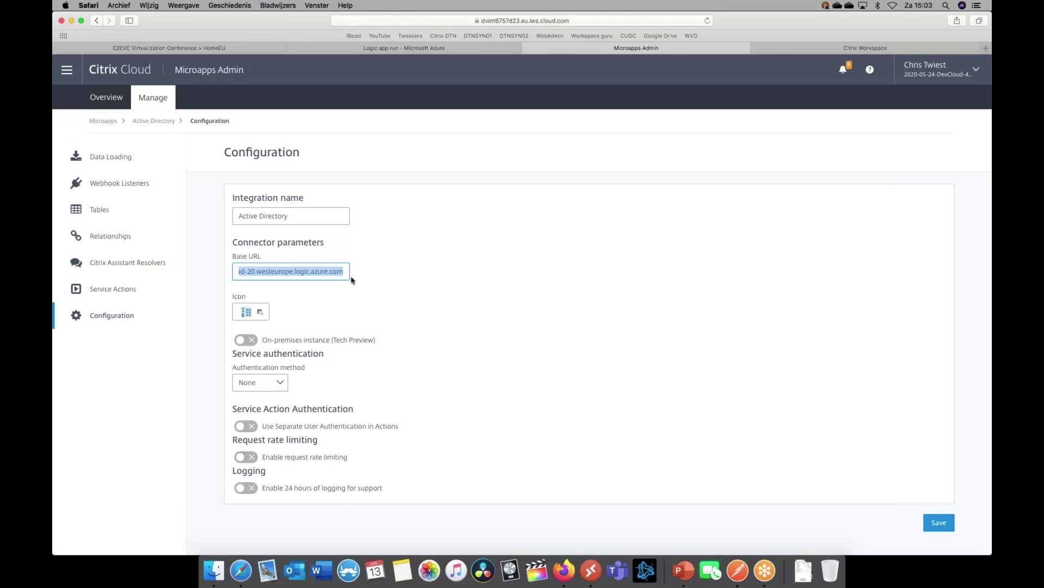
Open the Get-ADUsers data endpoint for editing from the integration's Data Loading list
{"action": "left_click", "coordinate": [109, 156]}
{"action": "left_click_drag", "start_coordinate": [564, 249], "coordinate": [671, 249]}
{"action": "left_click", "coordinate": [927, 254]}
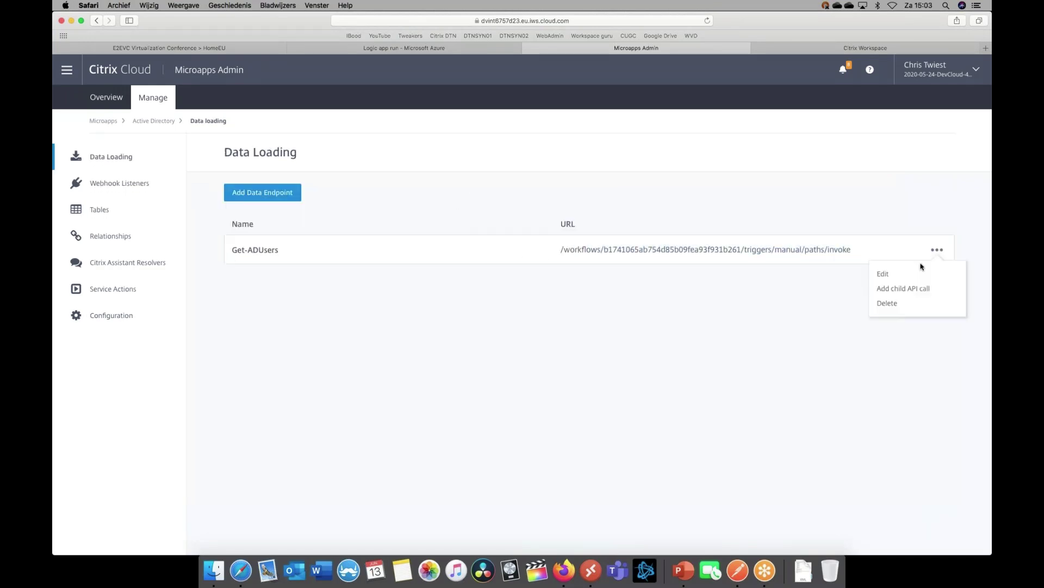
{"action": "left_click", "coordinate": [919, 274]}
{"action": "scroll", "coordinate": [239, 302], "scroll_direction": "down", "scroll_amount": 1}
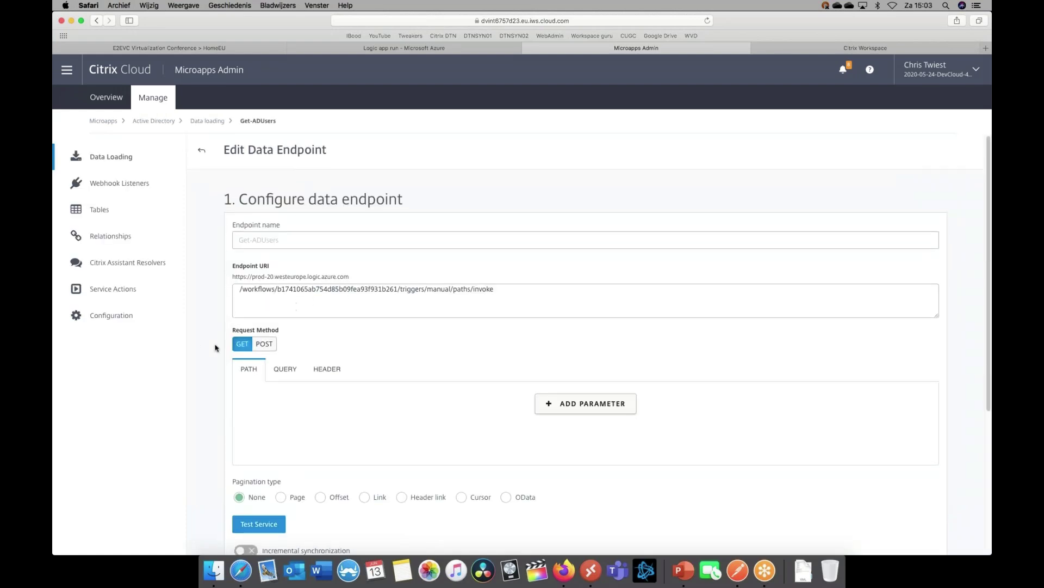
Compare the Get-ADUsers endpoint's QUERY parameters with the Postman request
{"action": "scroll", "coordinate": [359, 307], "scroll_direction": "down", "scroll_amount": 5}
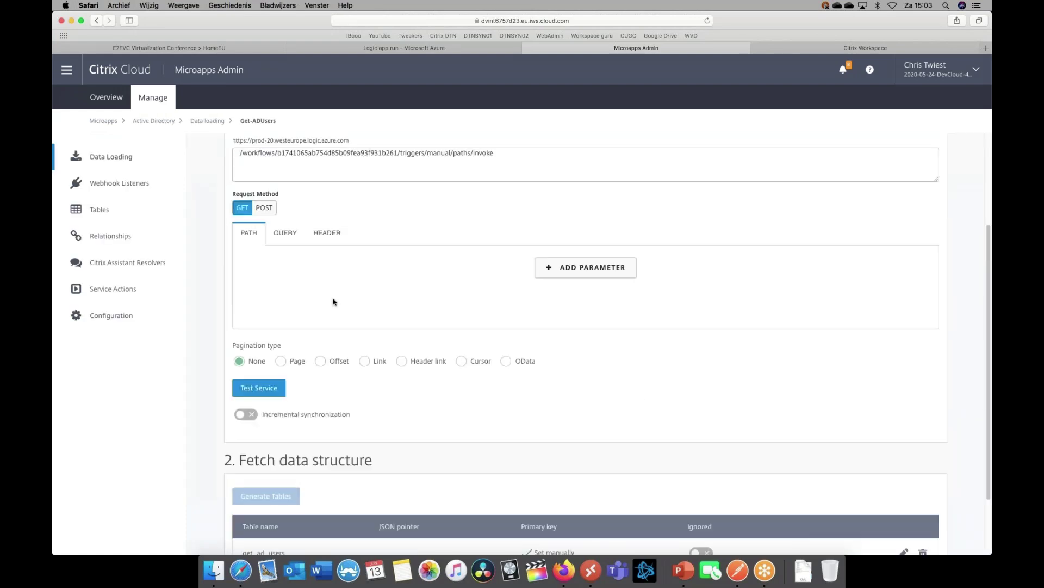
{"action": "left_click", "coordinate": [285, 233]}
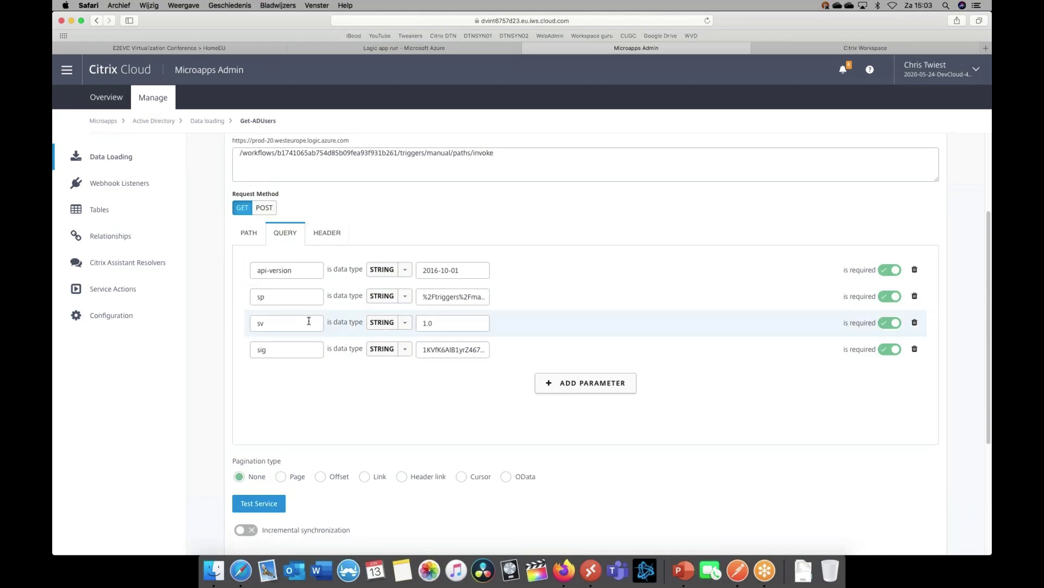
{"action": "left_click", "coordinate": [738, 566]}
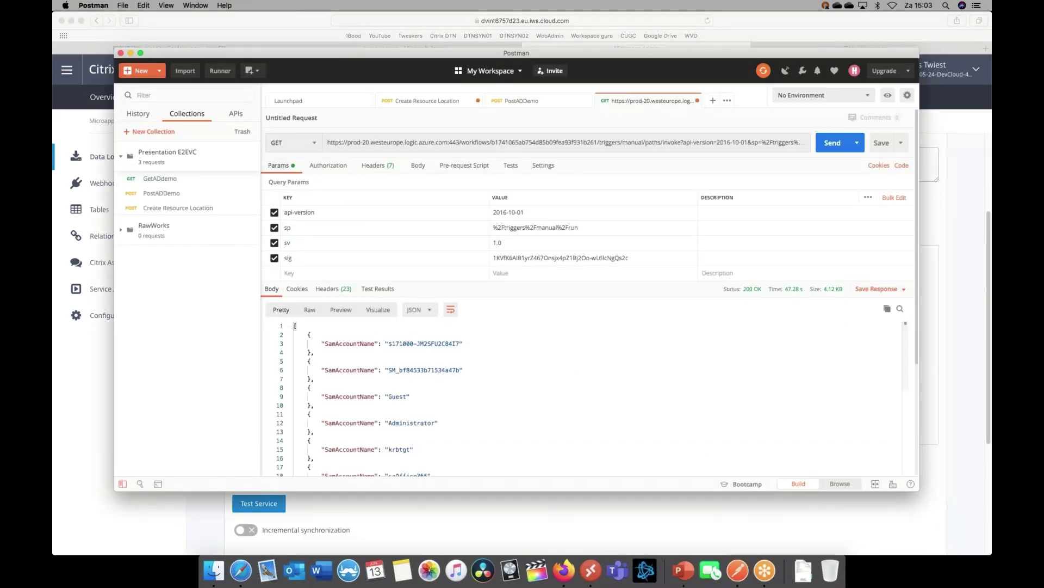
{"action": "left_click", "coordinate": [684, 518]}
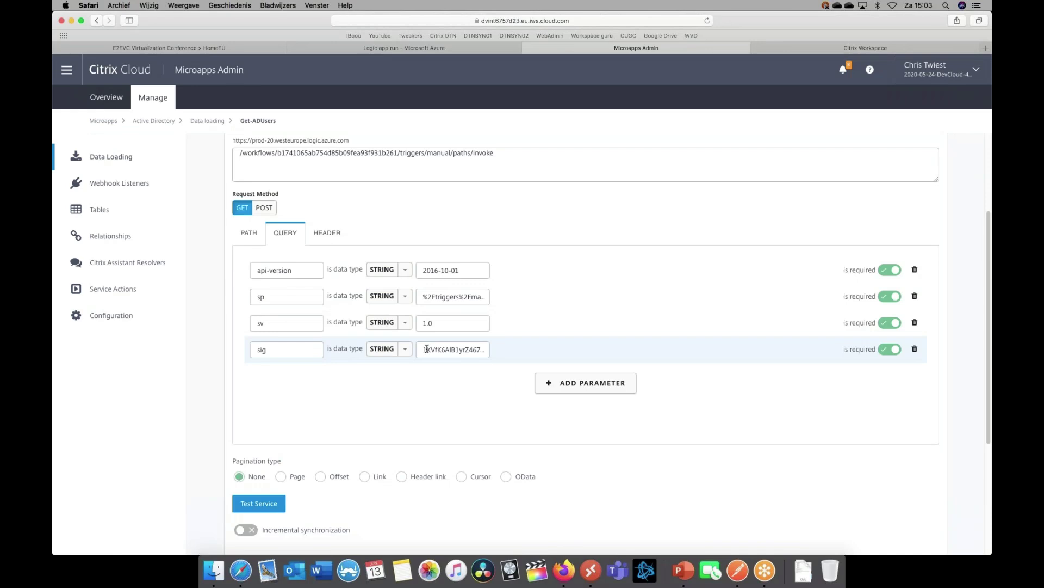
Scroll to Fetch data structure, then switch to Citrix Workspace and start signing in
{"action": "scroll", "coordinate": [435, 337], "scroll_direction": "down", "scroll_amount": 4}
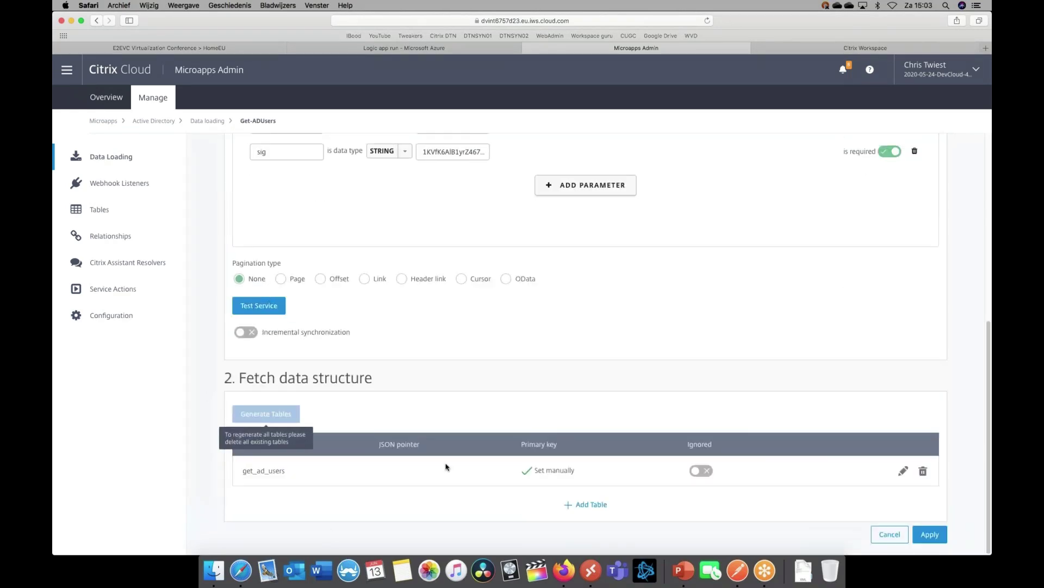
{"action": "left_click", "coordinate": [817, 46]}
{"action": "left_click", "coordinate": [541, 342]}
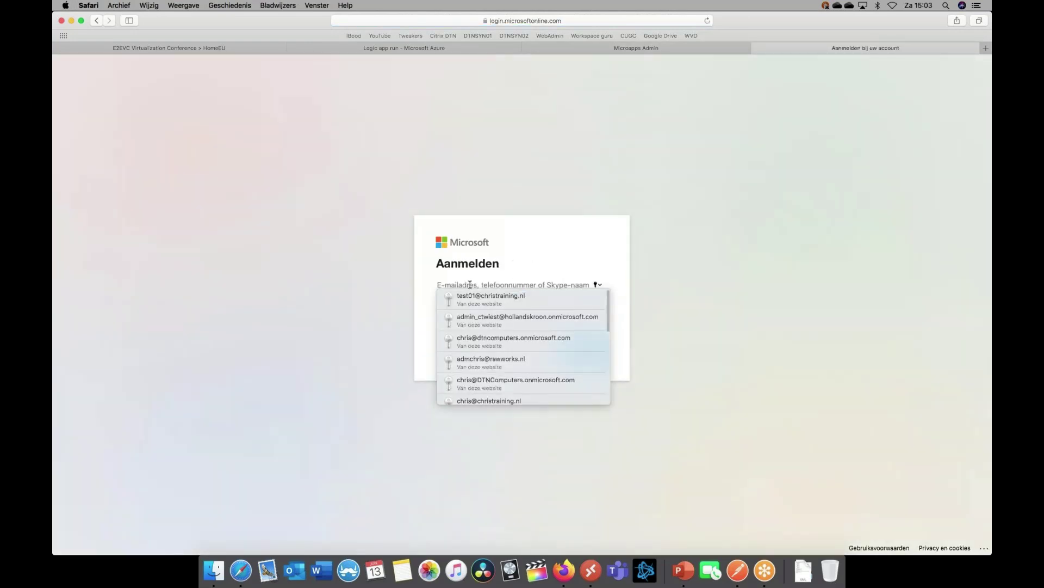
Sign in to Citrix Workspace with the saved test account via Volgende and Aanmelden
{"action": "left_click", "coordinate": [544, 296]}
{"action": "left_click", "coordinate": [595, 346]}
{"action": "left_click", "coordinate": [593, 348]}
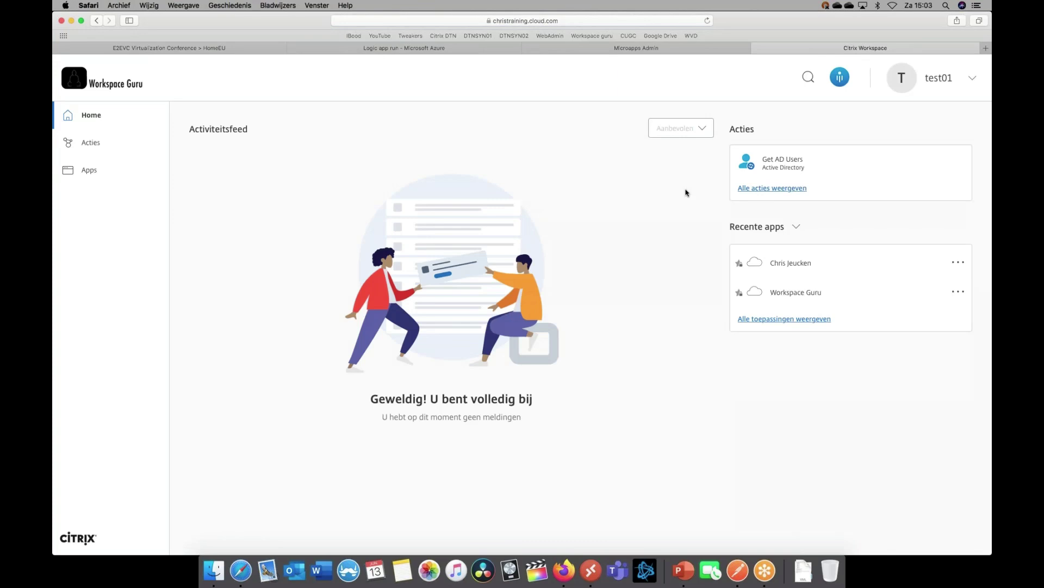
Run Get AD Users, page forward and back through its 6 pages of users, then close the panel
{"action": "left_click", "coordinate": [811, 163]}
{"action": "left_click", "coordinate": [969, 338]}
{"action": "left_click", "coordinate": [968, 338]}
{"action": "left_click", "coordinate": [968, 338]}
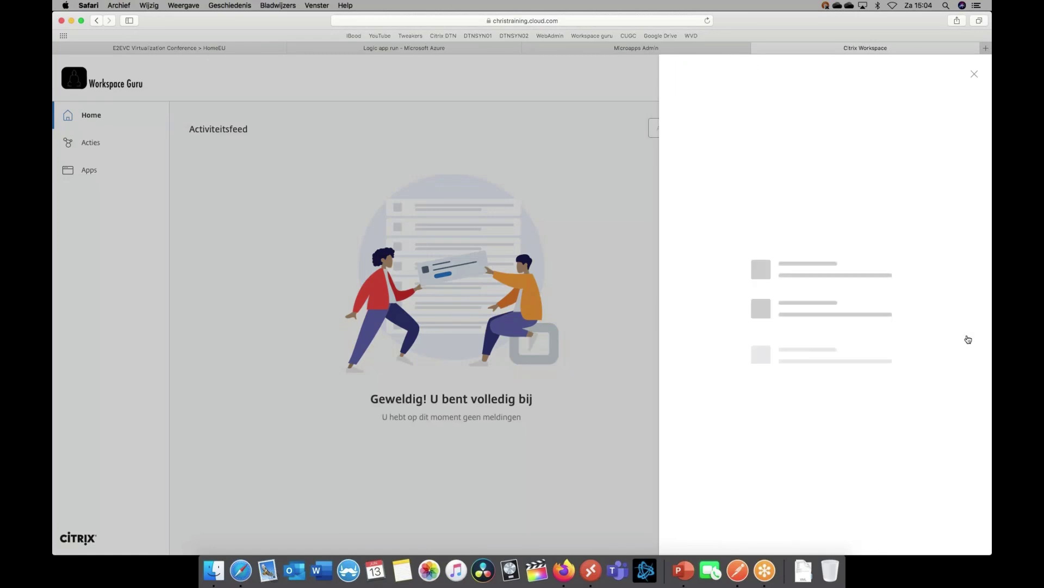
{"action": "left_click", "coordinate": [969, 338]}
{"action": "left_click", "coordinate": [969, 338]}
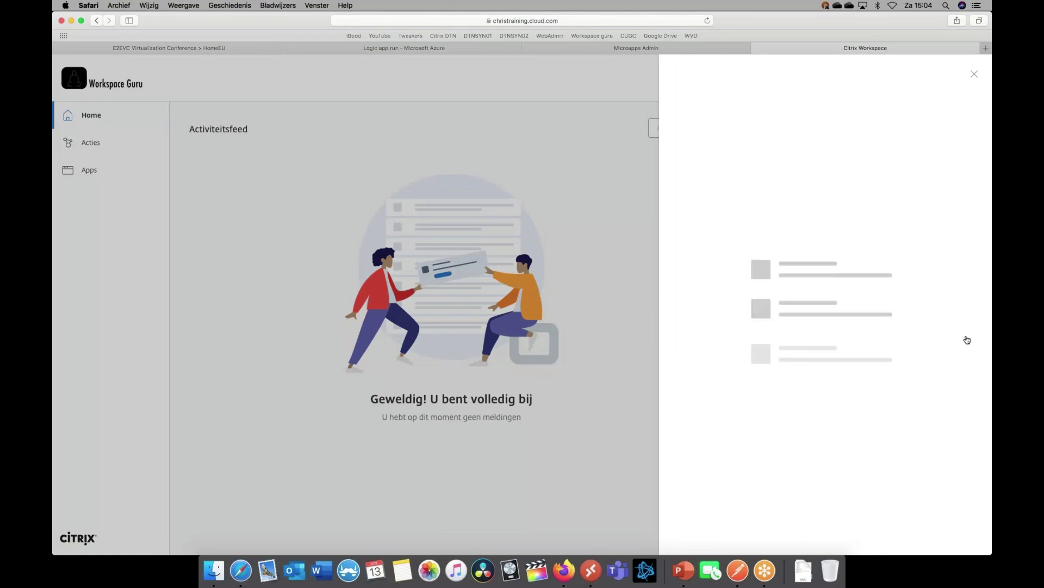
{"action": "left_click", "coordinate": [907, 190]}
{"action": "left_click", "coordinate": [907, 337]}
{"action": "left_click", "coordinate": [906, 338]}
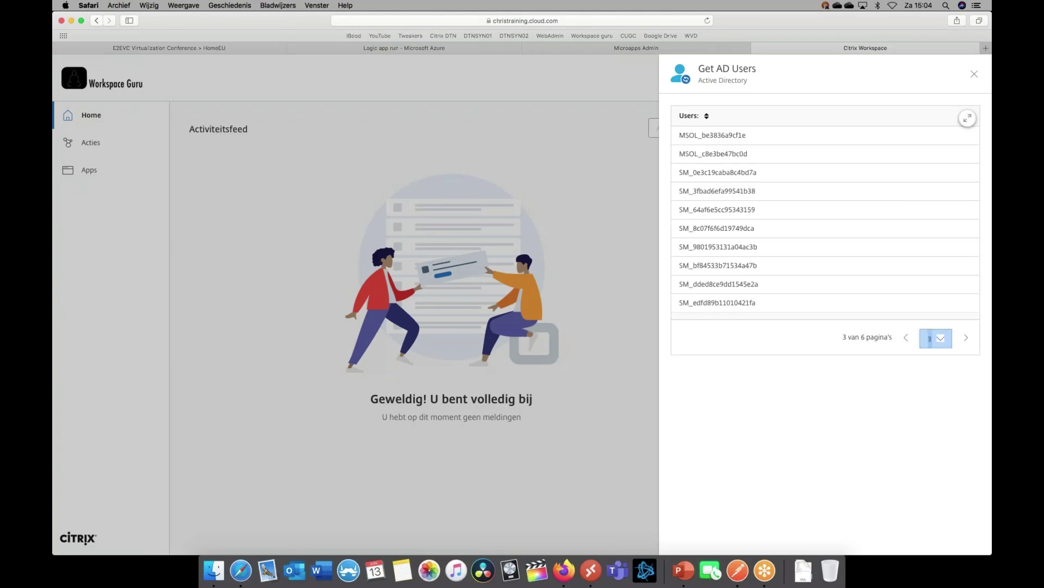
{"action": "left_click", "coordinate": [906, 337]}
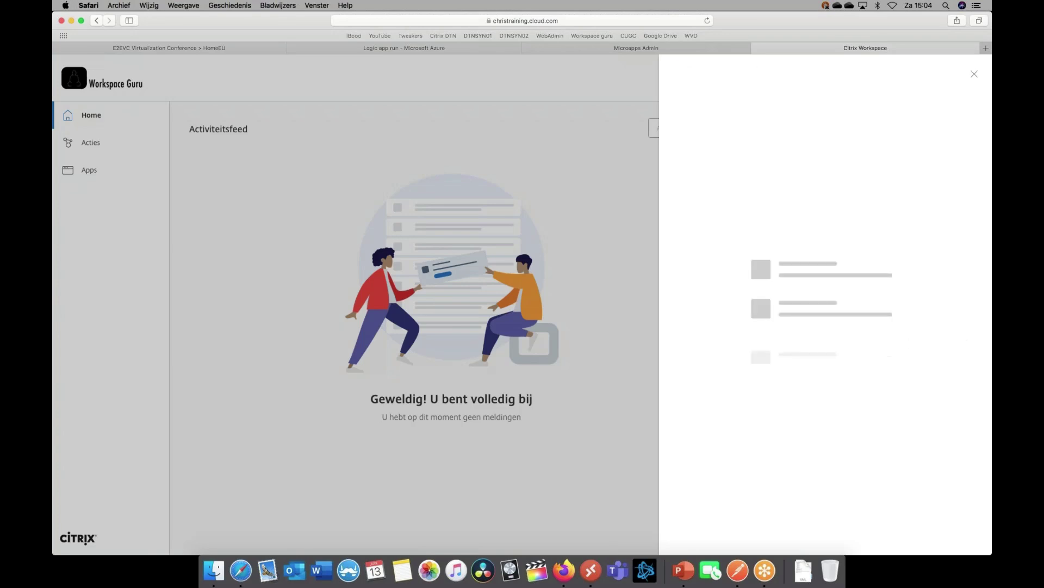
{"action": "left_click", "coordinate": [587, 214]}
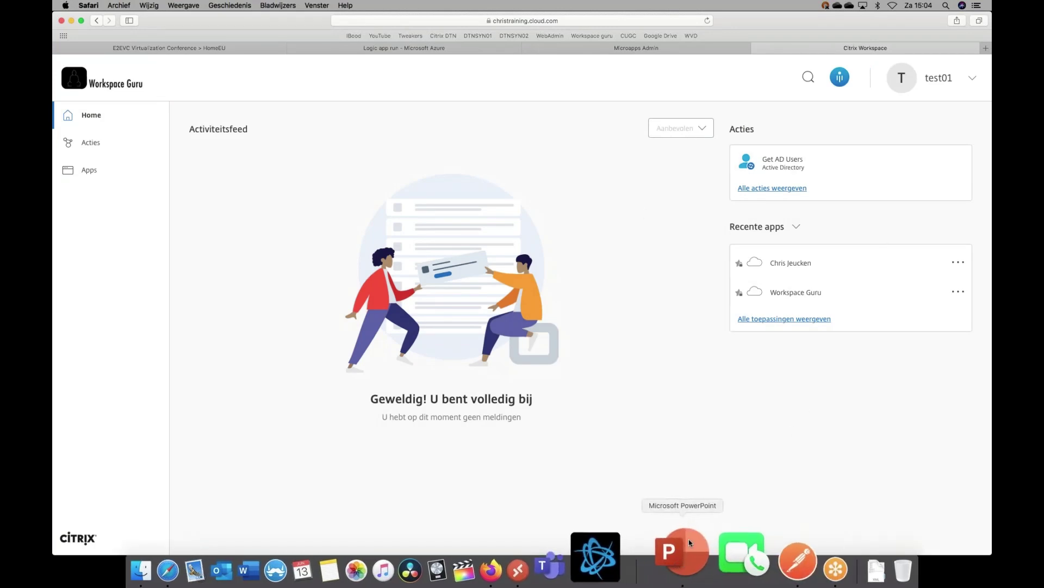
Bring the Automating-API-v04 deck to the front on slide 48 and make its window full screen
{"action": "left_click", "coordinate": [678, 560]}
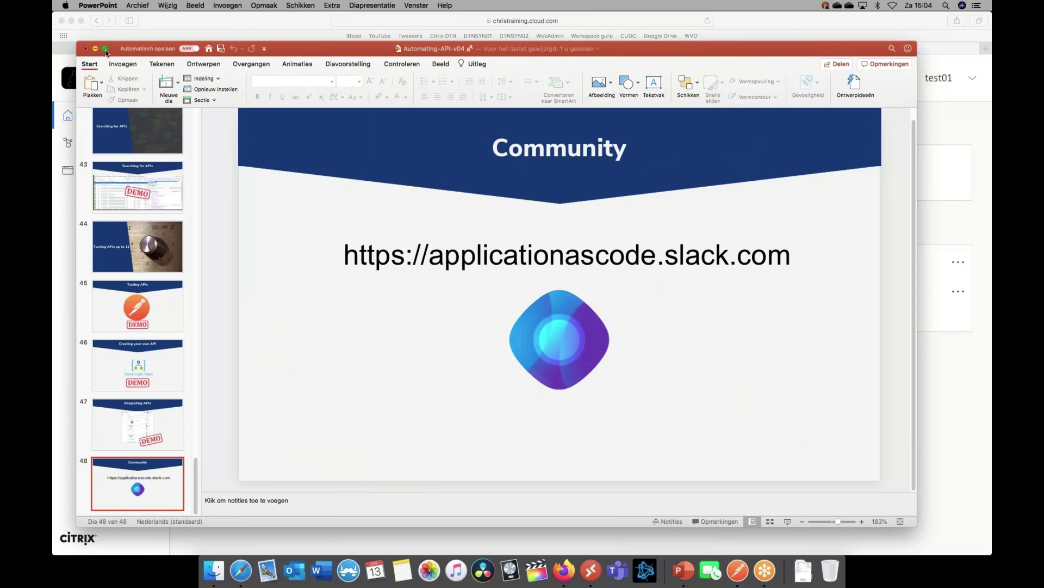
{"action": "left_click", "coordinate": [106, 49]}
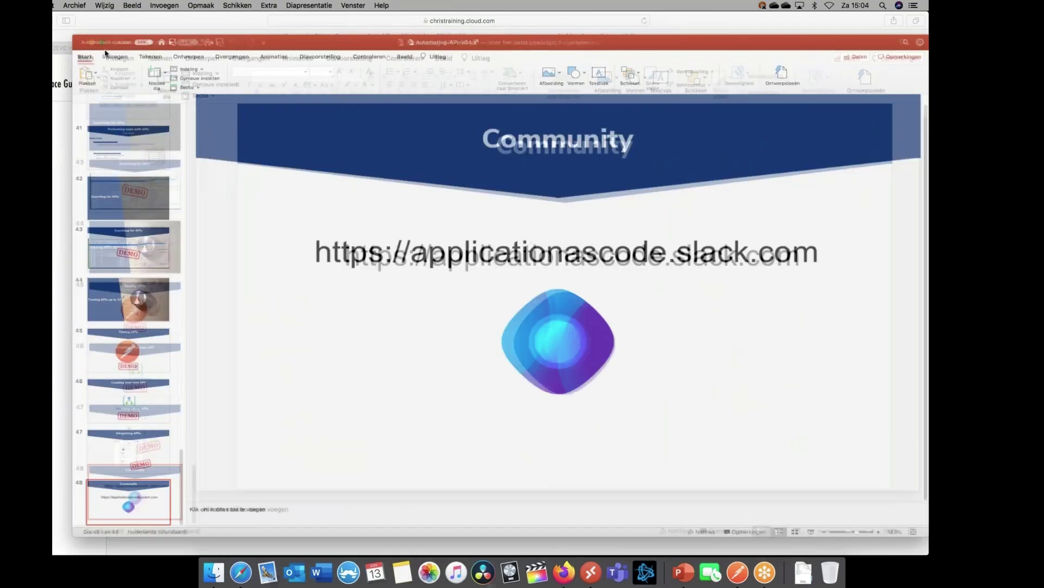